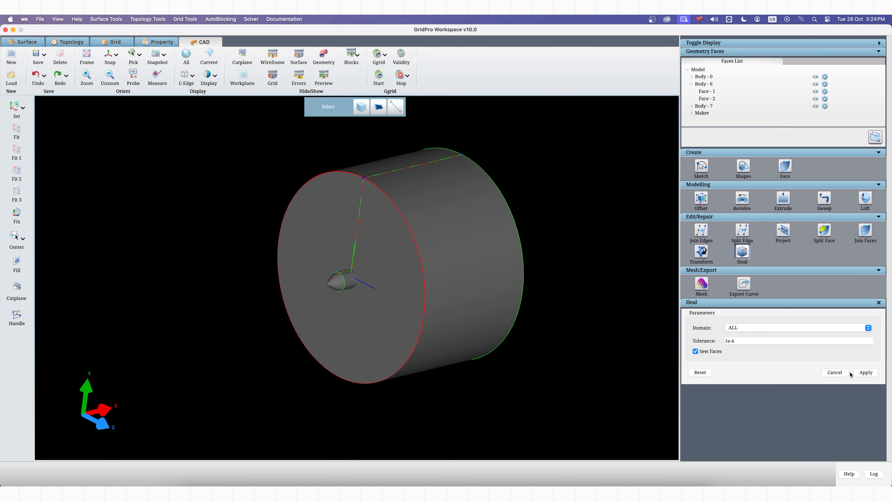
Step: Heal all bodies with sewn faces at tolerance 1e-6, and group the outer cylindrical face as domain_farfield
left_click(866, 373)
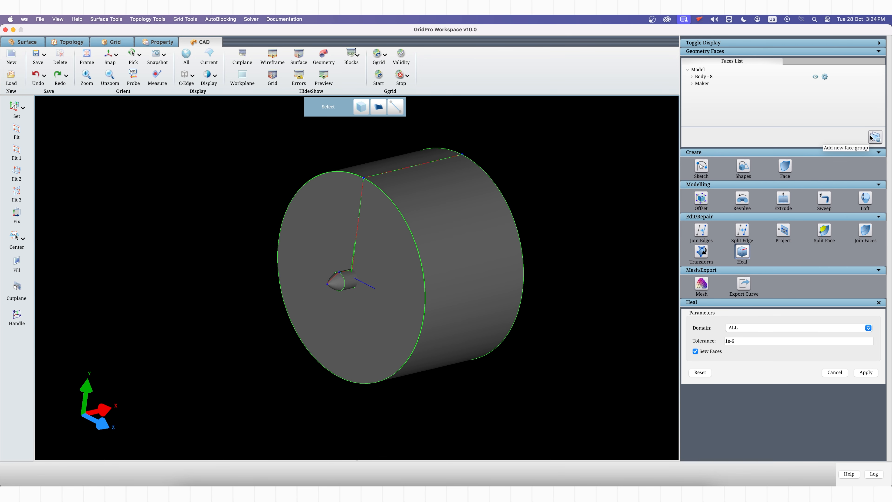
left_click(871, 138)
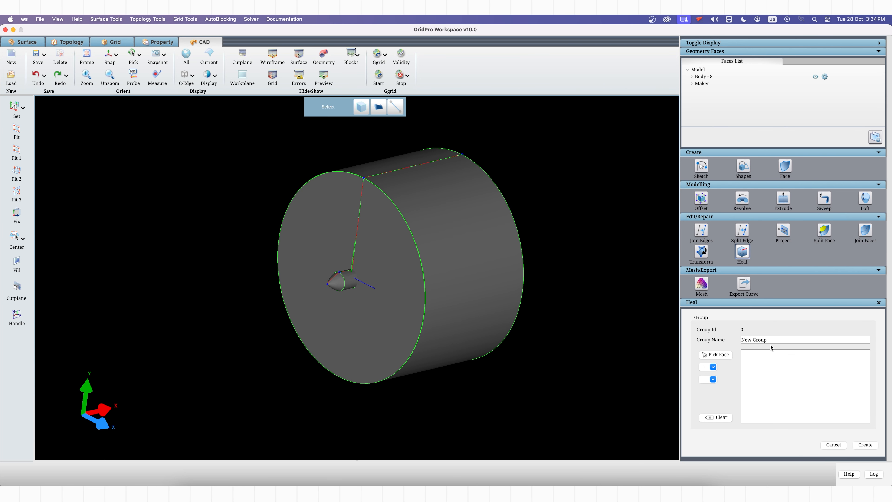
left_click(723, 355)
left_click(484, 263)
type("domain_farfield")
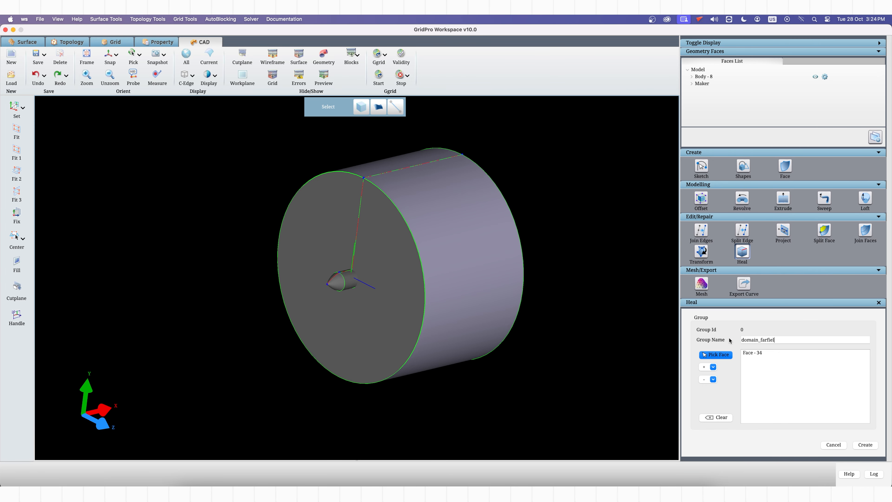
left_click(865, 444)
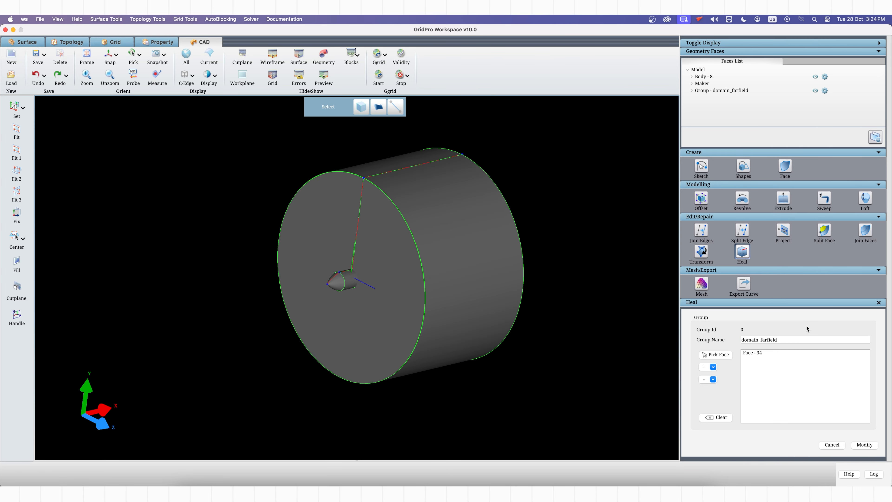
Step: Create a face group named domain_outlet from the flat end face opposite the rocket nose
left_click(873, 139)
left_click(724, 355)
left_click_drag(529, 385, 267, 370)
left_click(467, 347)
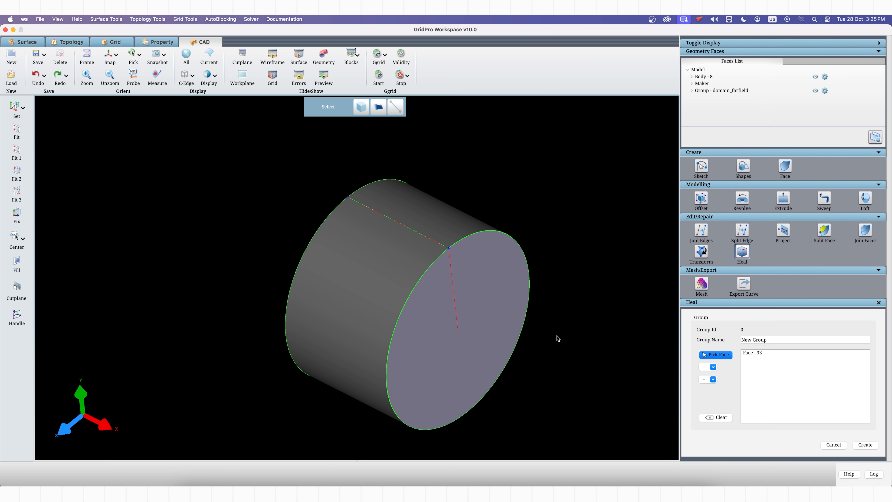
left_click_drag(771, 341, 719, 335)
type("domain_outlet")
left_click(865, 445)
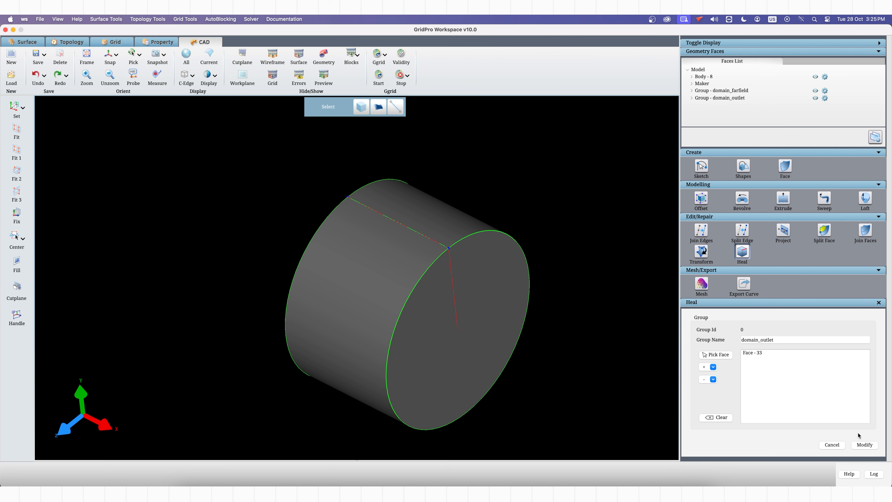
Step: Start a new face group and pick the domain's flat end face surrounding the rocket body
left_click(871, 138)
left_click(716, 354)
scroll(265, 370, "down", 2)
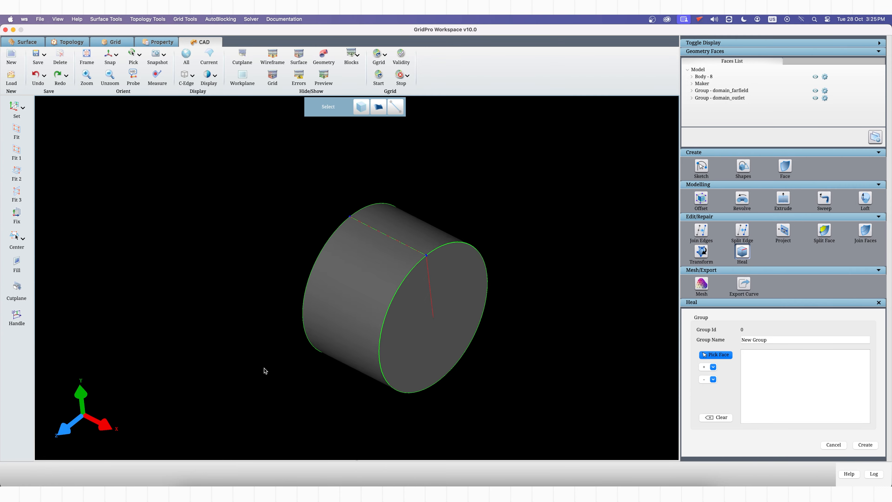
left_click_drag(265, 370, 403, 275)
left_click(388, 262)
Step: Hide the outlet face and examine the nozzle and the inlet-side end face from inside the domain
scroll(541, 239, "up", 6)
left_click_drag(541, 239, 147, 295)
right_click(486, 284)
left_click(506, 310)
left_click_drag(529, 357, 332, 365)
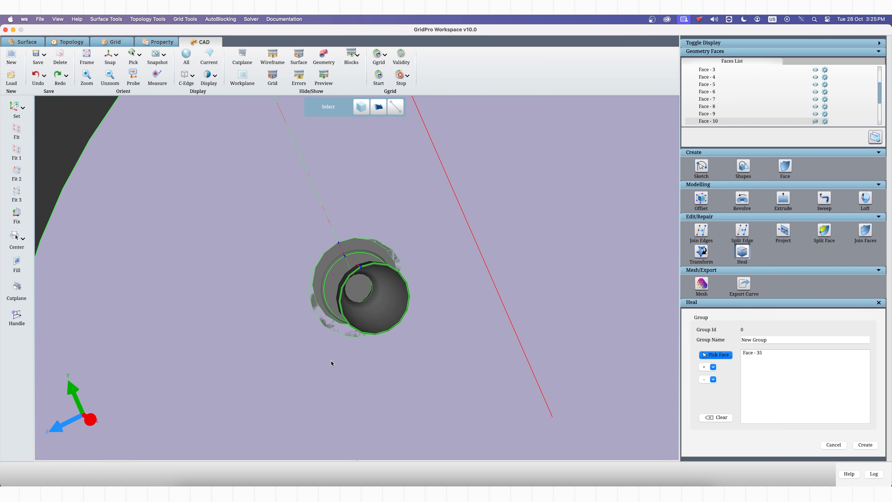
scroll(329, 370, "up", 5)
left_click_drag(269, 378, 374, 267)
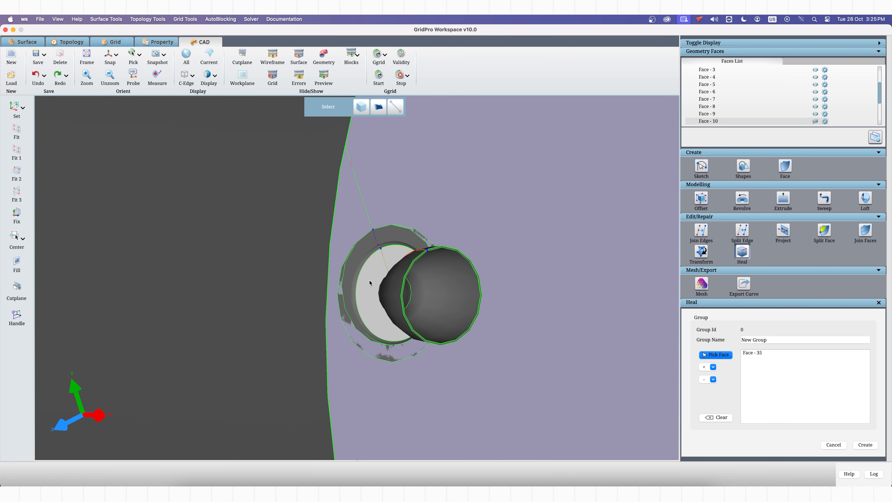
left_click_drag(374, 404, 579, 309)
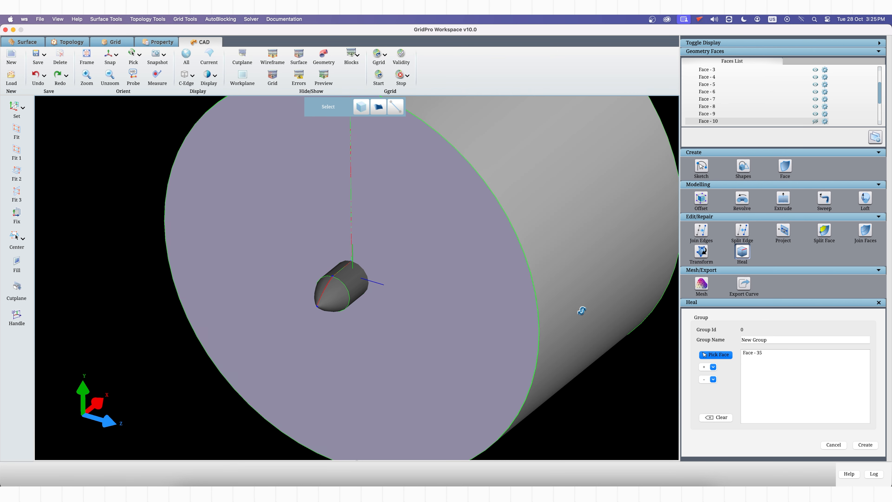
Step: Name the new face group domain_inlet_wall and create it
left_click_drag(796, 341, 745, 340)
type("domain_inlet_wall")
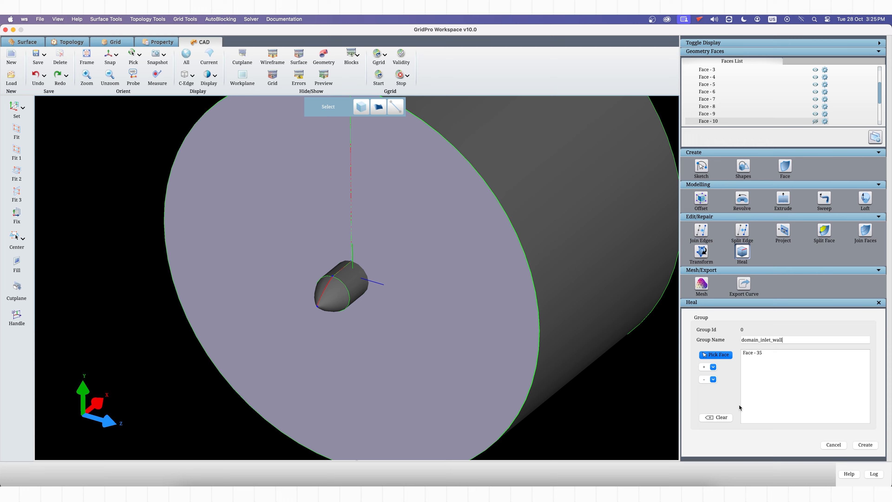
left_click(866, 444)
Step: Highlight the farfield, outlet and inlet wall groups to check their faces, and show the hidden outlet face again
scroll(720, 102, "down", 3)
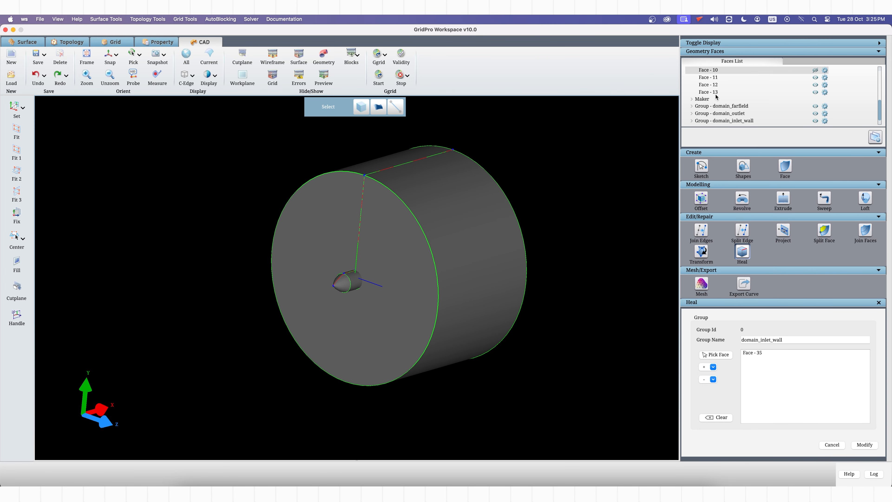
left_click(724, 106)
left_click(723, 113)
left_click_drag(365, 239, 154, 285)
left_click(815, 70)
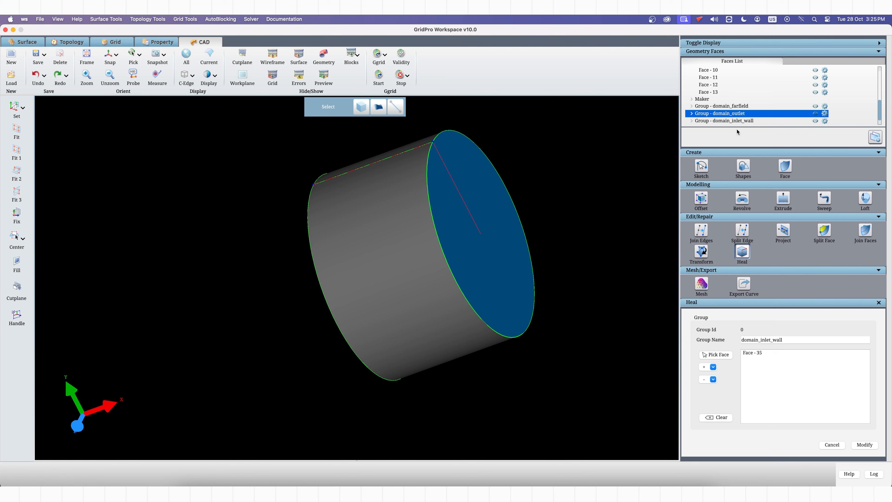
left_click(738, 121)
left_click_drag(289, 350, 534, 322)
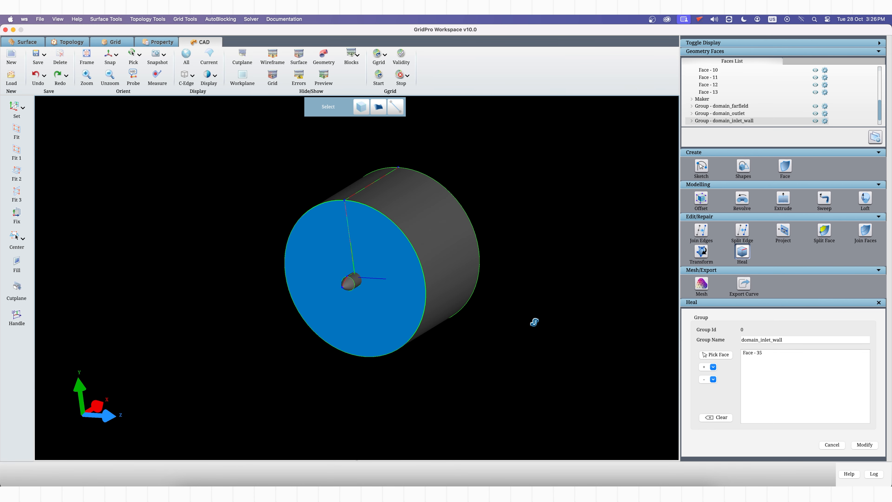
Step: Generate a triangular surface mesh with the NGMesh engine at Very Fine fineness
left_click(700, 284)
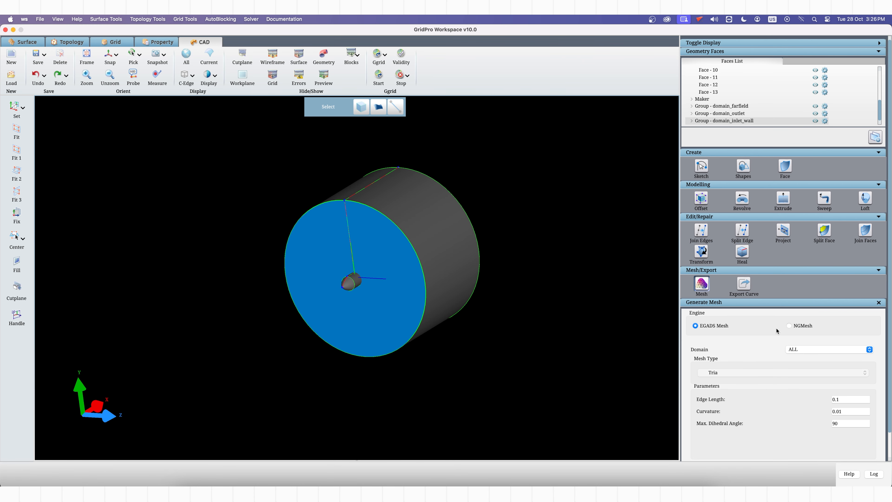
left_click(789, 325)
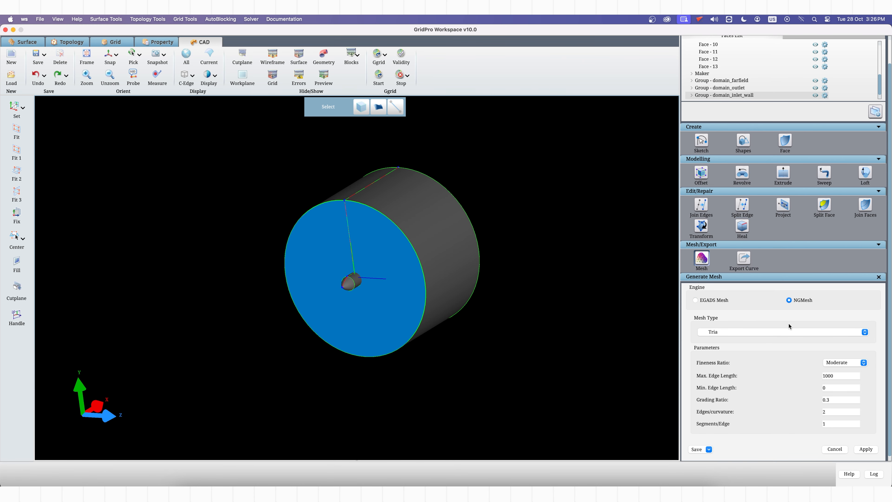
left_click(837, 363)
left_click(838, 374)
left_click(867, 449)
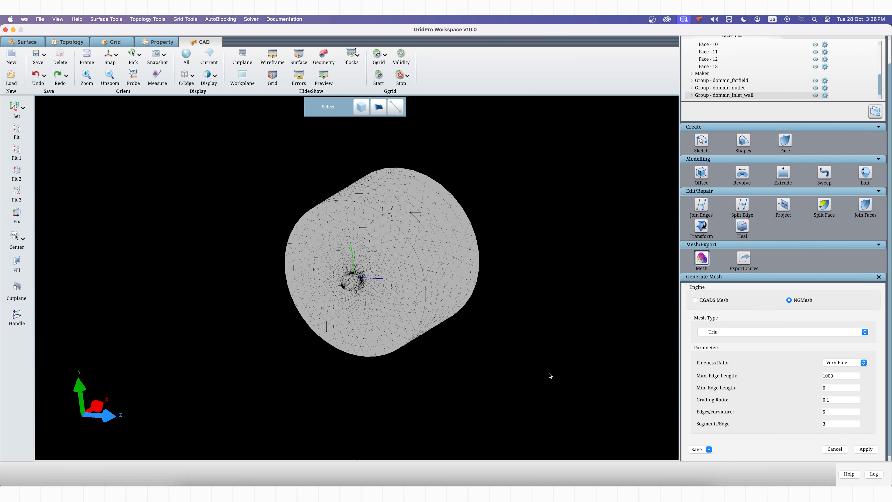
Step: Hide the outer cylindrical face and examine the triangle mesh on the nozzle and body base
left_click_drag(522, 376, 84, 371)
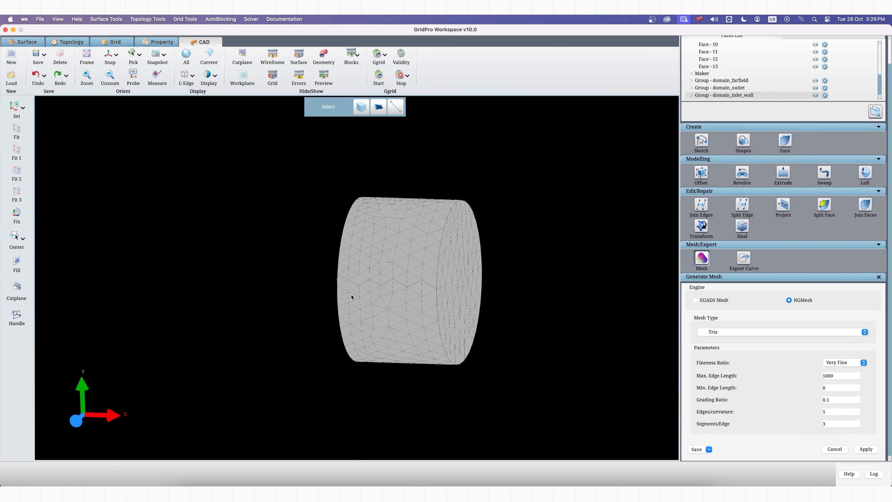
right_click(385, 261)
left_click(397, 287)
scroll(355, 336, "up", 10)
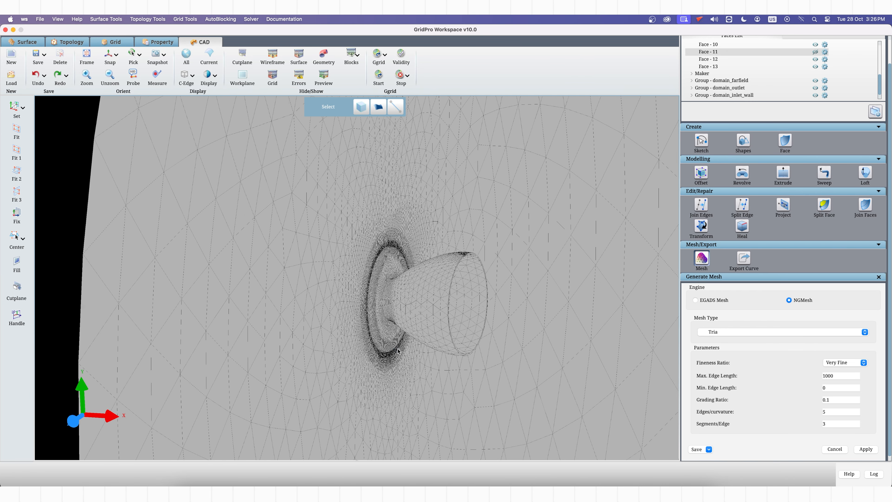
scroll(325, 315, "up", 5)
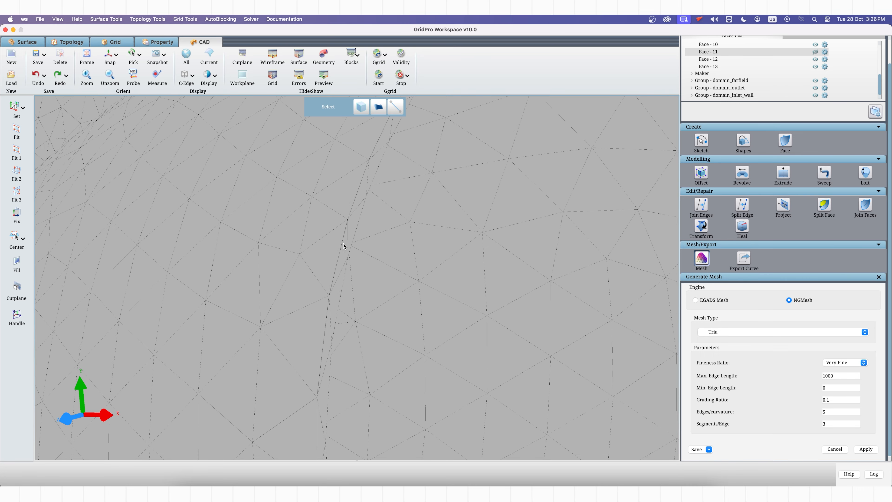
scroll(333, 300, "down", 5)
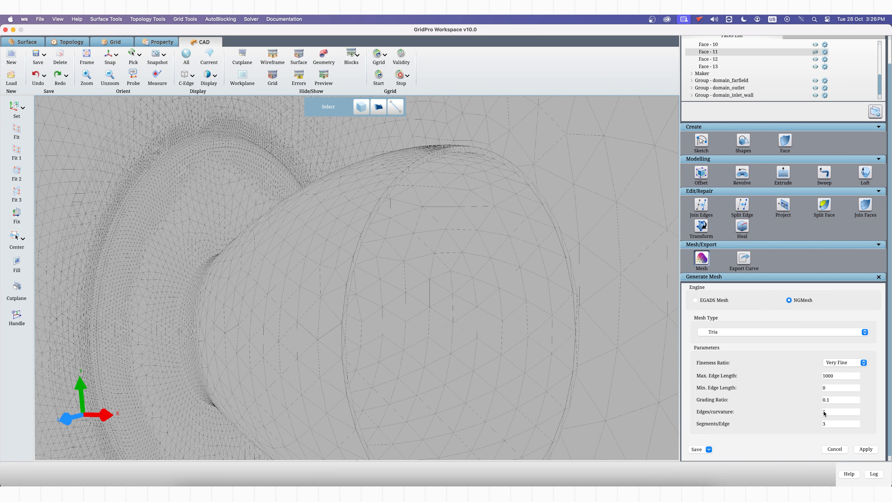
Step: Regenerate the mesh over the previous one with User Defined fineness, max edge length 1, grading ratio 0.1, 9 edges/curvature and 7 segments/edge
left_click(834, 362)
left_click(832, 367)
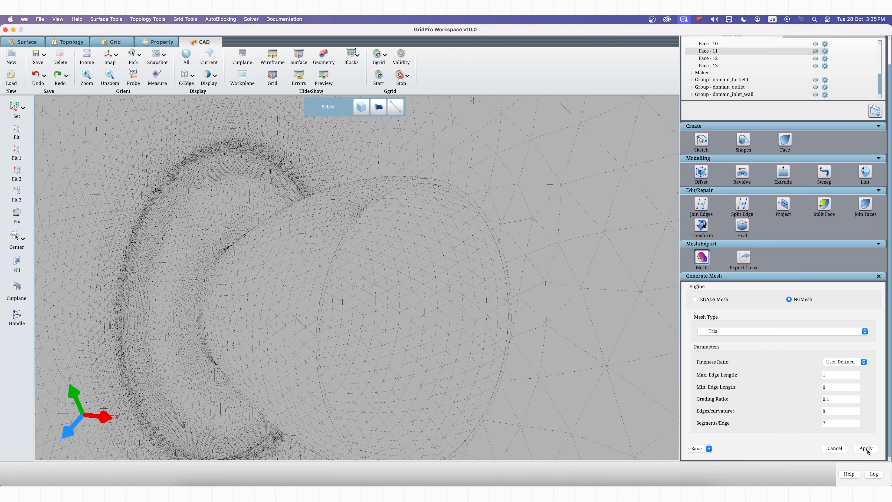
left_click(866, 448)
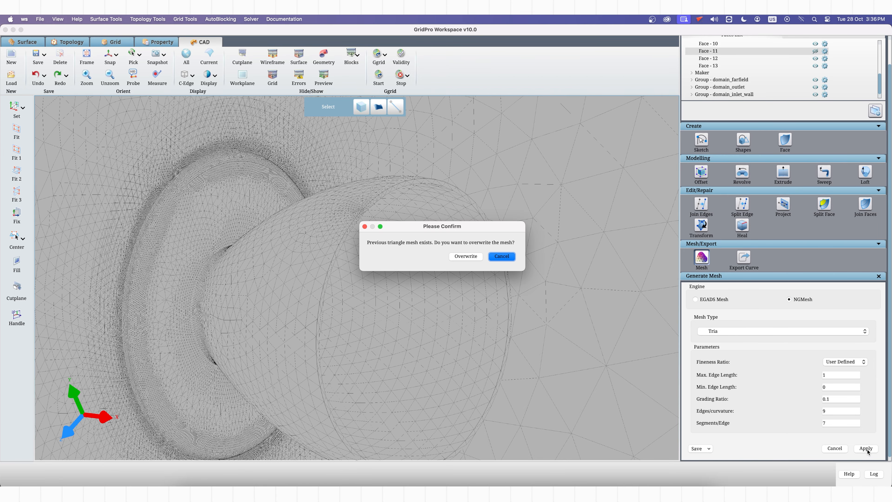
left_click(471, 256)
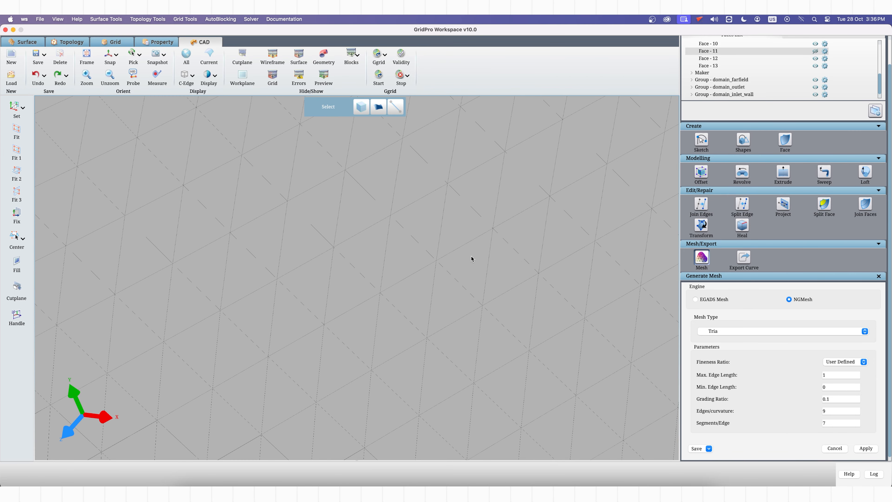
Step: Hide the meshed outer cylinder and examine the refined triangles on the nozzle and end faces
right_click(471, 257)
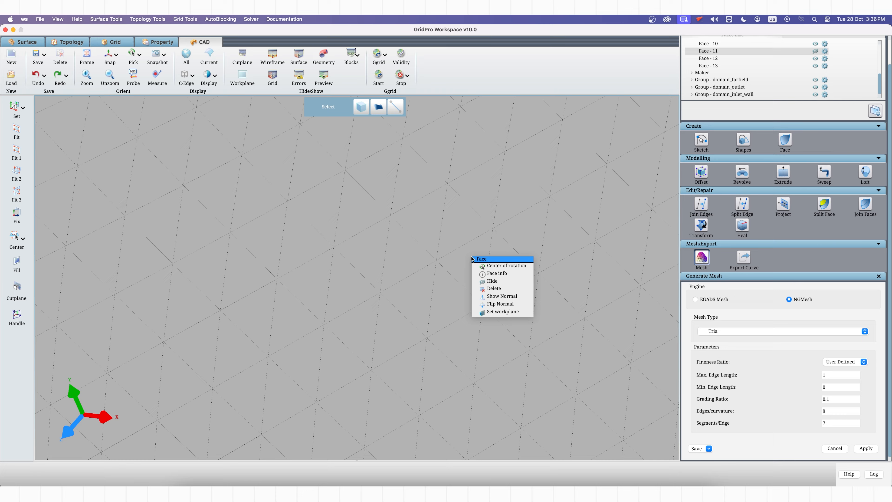
left_click(488, 284)
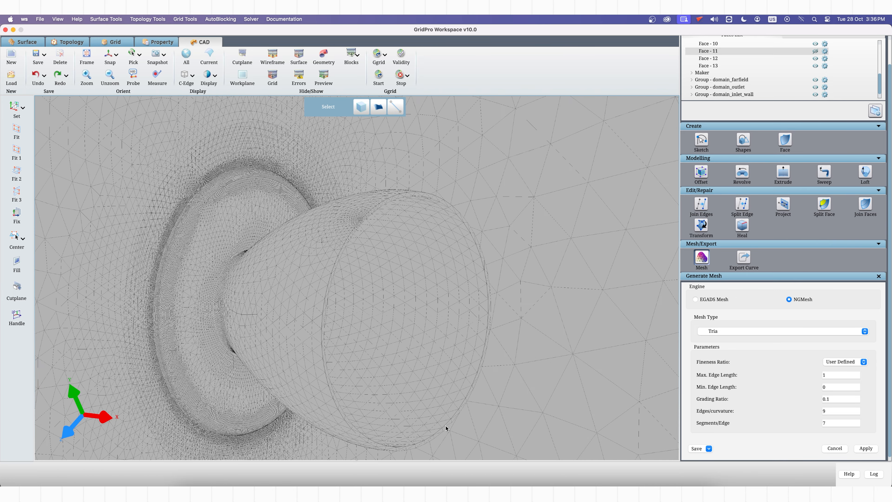
scroll(435, 424, "down", 5)
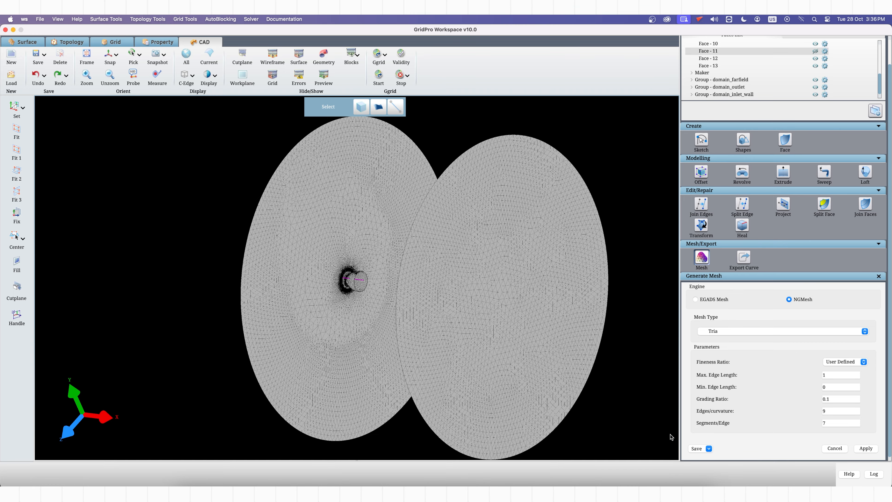
Step: Load the generated mesh as surfaces, group wise
left_click(706, 449)
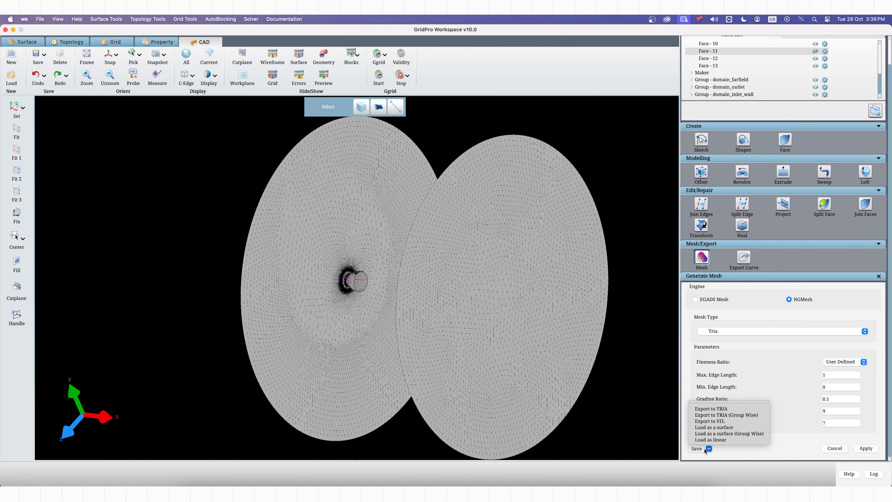
left_click(723, 433)
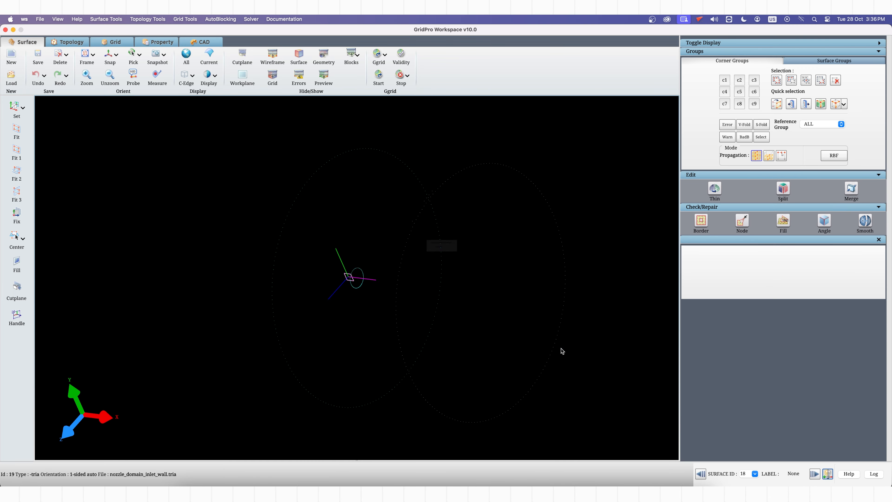
left_click(469, 256)
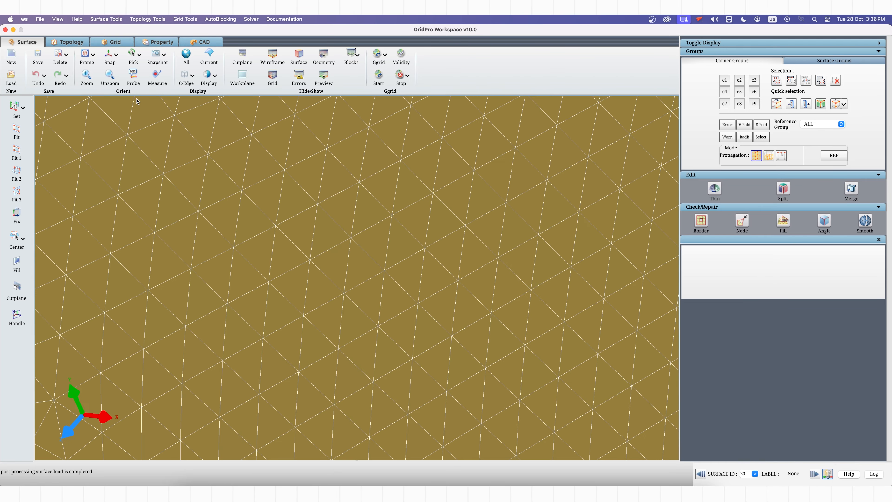
Step: Switch to topology mode and hide the domain_inlet_wall surface around the rocket body
scroll(127, 195, "down", 5)
scroll(193, 263, "down", 5)
scroll(194, 265, "up", 3)
left_click_drag(173, 281, 636, 328)
mouse_move(432, 343)
left_mouse_down()
mouse_move(486, 349)
mouse_move(163, 327)
left_mouse_up()
left_click_drag(316, 342, 170, 328)
left_click(58, 43)
left_click_drag(275, 303, 472, 353)
scroll(472, 353, "up", 5)
right_click(425, 273)
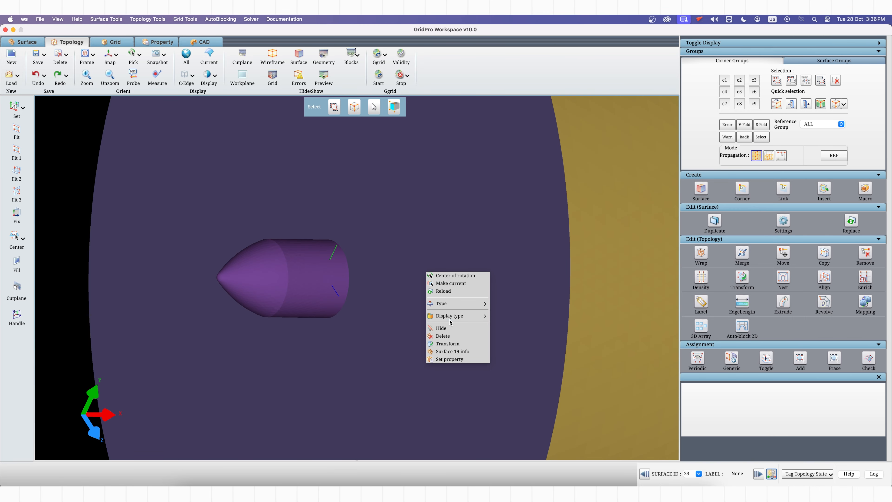
left_click(436, 328)
Step: Make the ungrouped rocket body and nozzle surface the current surface
mouse_move(432, 297)
left_mouse_down()
mouse_move(280, 289)
mouse_move(173, 269)
mouse_move(355, 347)
left_mouse_up()
scroll(280, 289, "down", 2)
right_click(333, 290)
left_click(344, 299)
left_click_drag(398, 292, 240, 248)
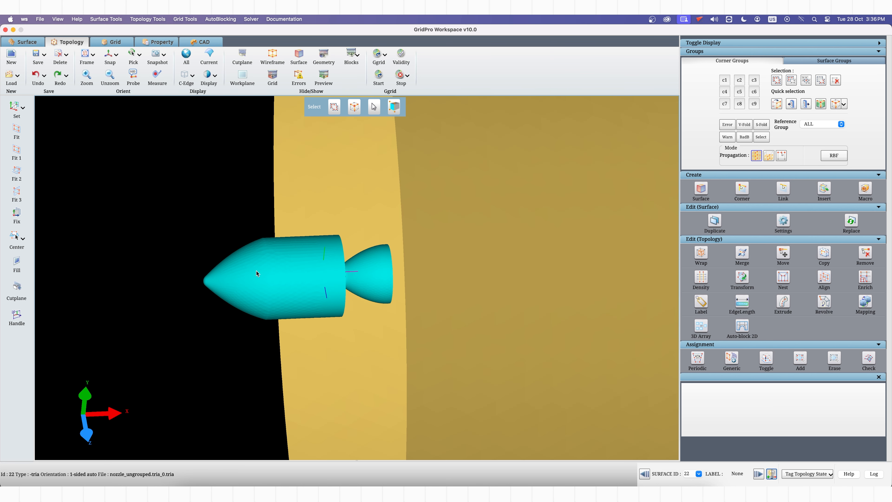
Step: Split the current rocket body and nozzle surface by feature angle, based on geometry feature, and load the resulting segments
left_click(37, 43)
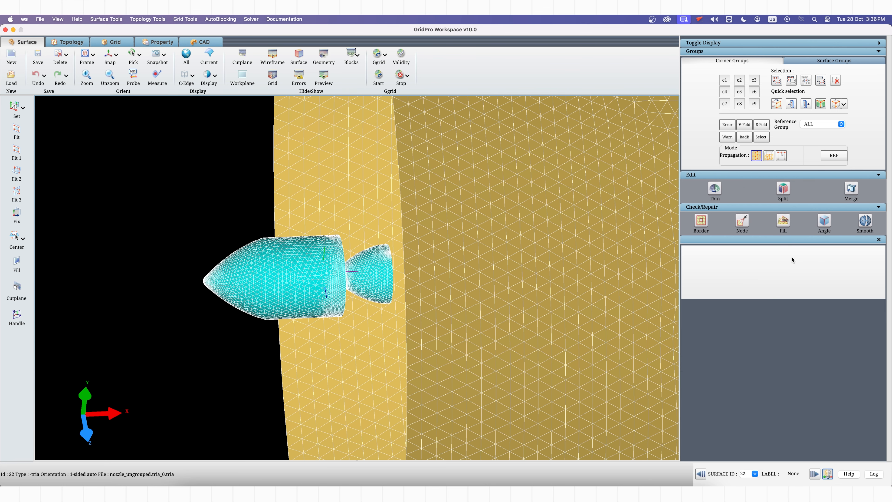
left_click(783, 194)
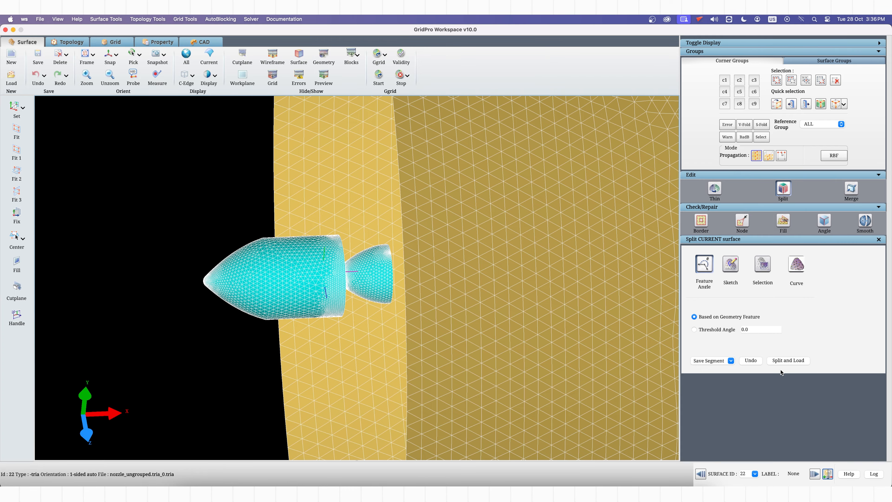
left_click(778, 361)
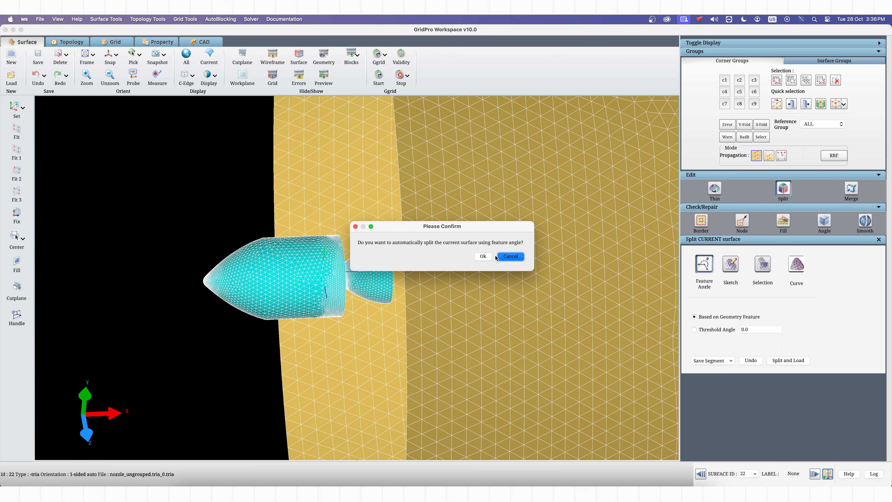
left_click(483, 256)
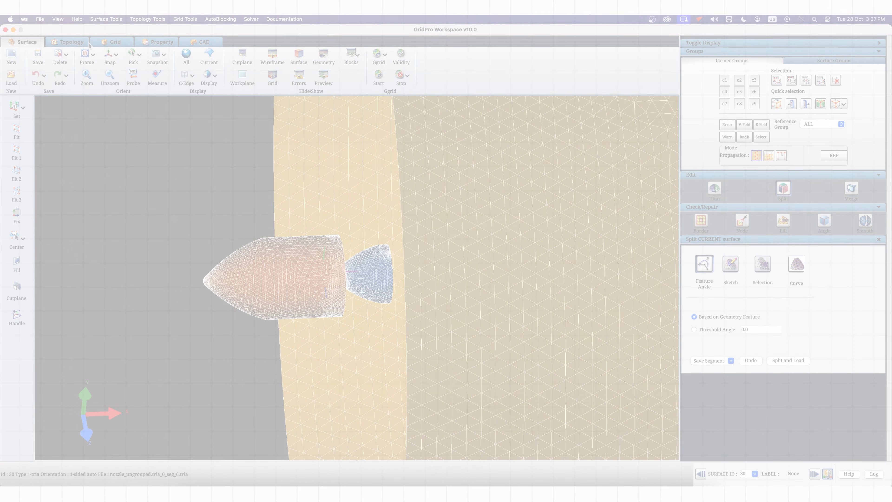
left_click(88, 44)
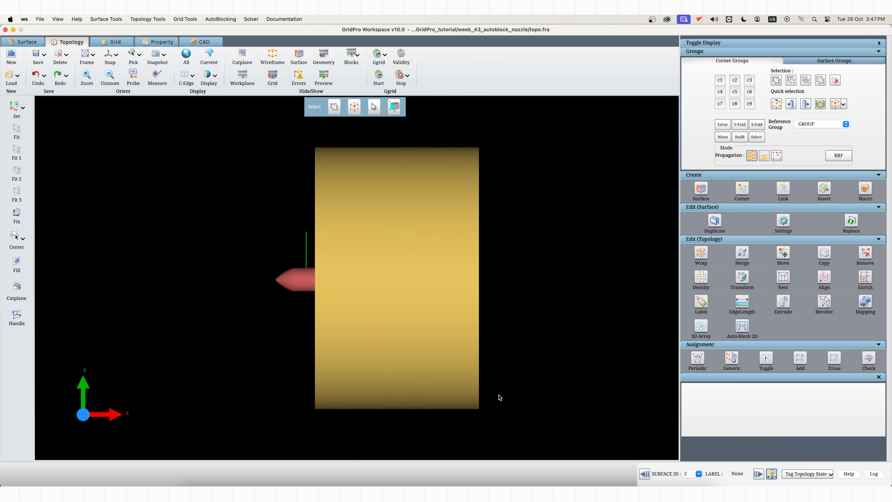
Step: Hide the outer cylinder surface of the domain to expose the rocket nozzle and the two end discs
right_click(370, 246)
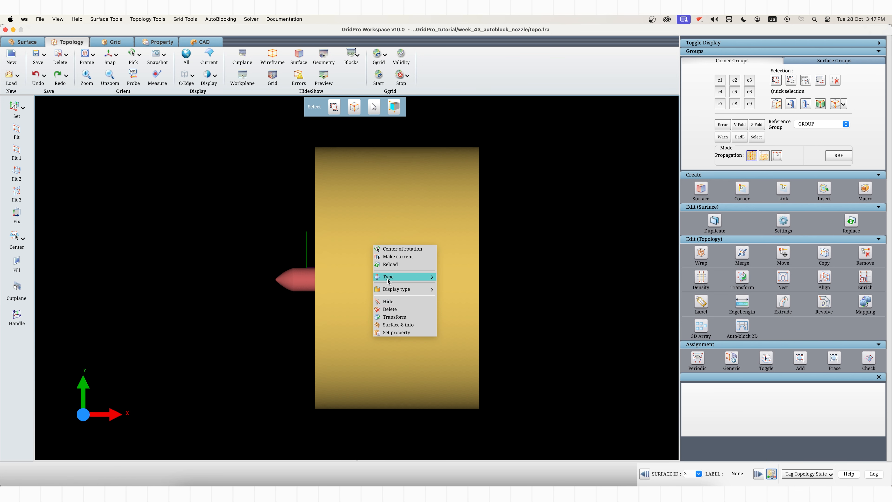
left_click(393, 302)
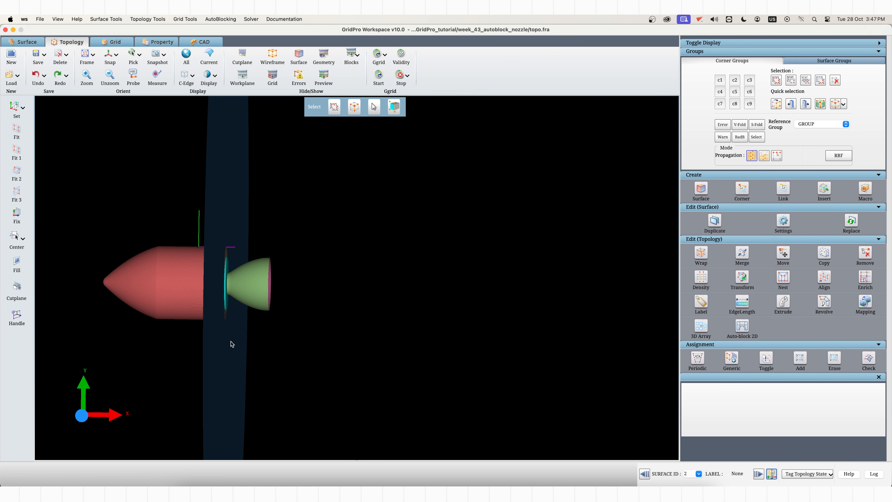
scroll(274, 369, "down", 5)
mouse_move(289, 359)
left_mouse_down()
mouse_move(167, 368)
mouse_move(51, 352)
left_mouse_up()
left_click_drag(244, 355, 214, 354)
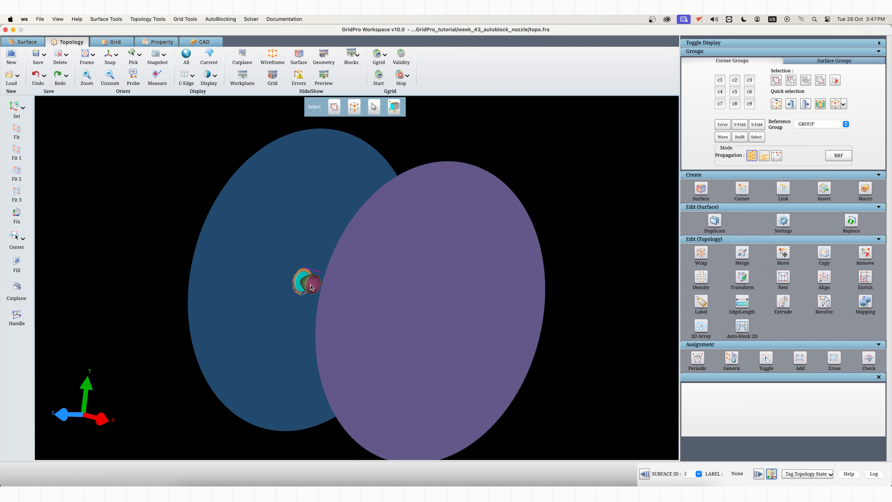
scroll(253, 277, "down", 3)
left_click_drag(232, 318, 346, 311)
Step: Open the nozzle autoblocking tool and set the type of hole to 1 Sided
left_click(221, 19)
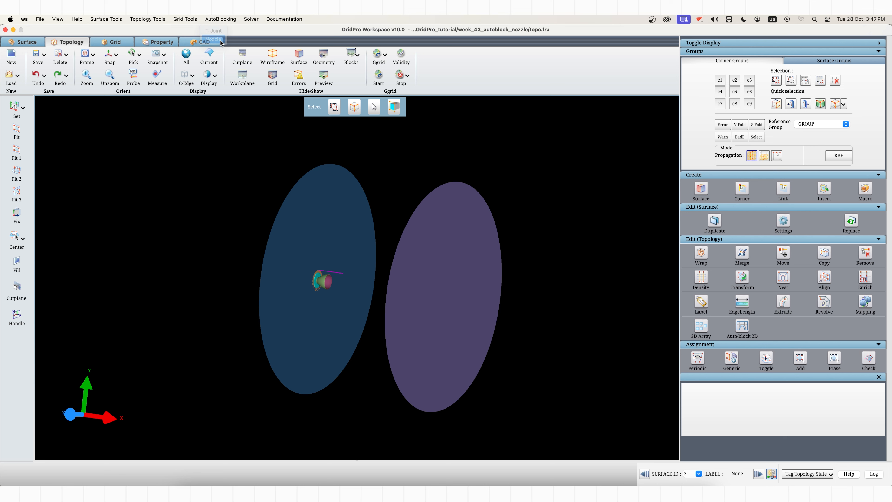
left_click(222, 43)
scroll(845, 412, "down", 5)
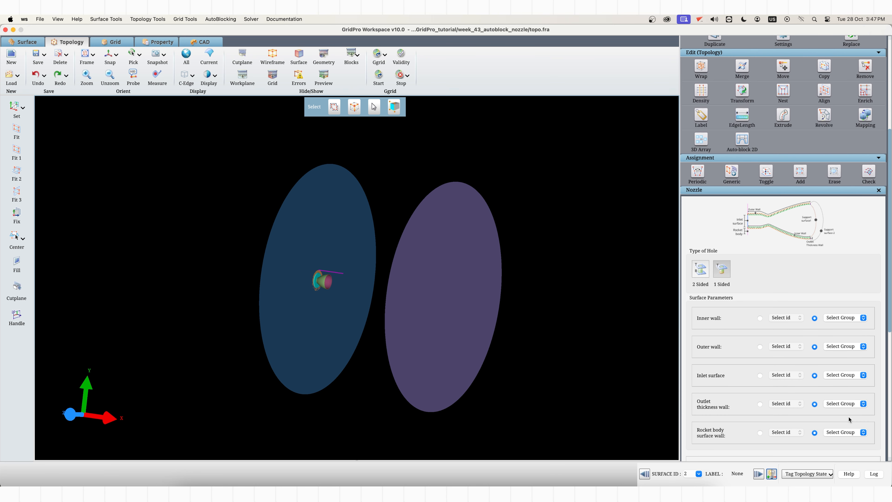
scroll(756, 276, "down", 5)
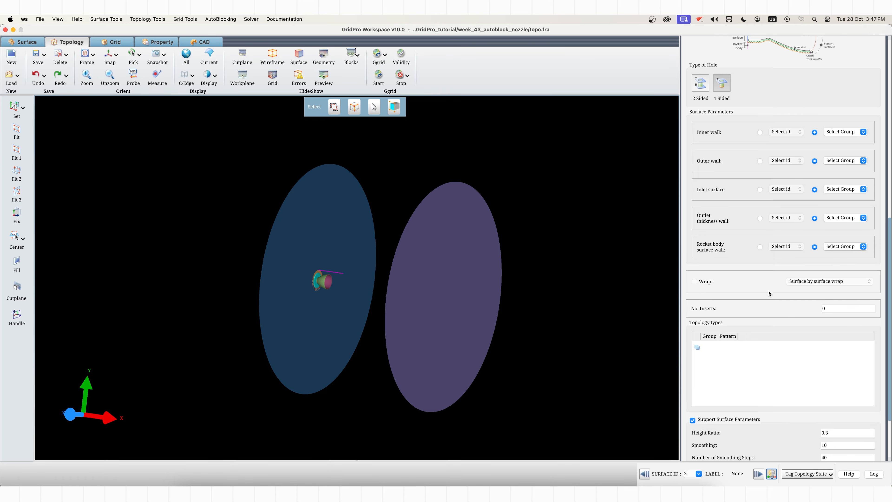
scroll(769, 290, "up", 1)
left_click(704, 129)
left_click(719, 130)
left_click(707, 129)
left_click(715, 130)
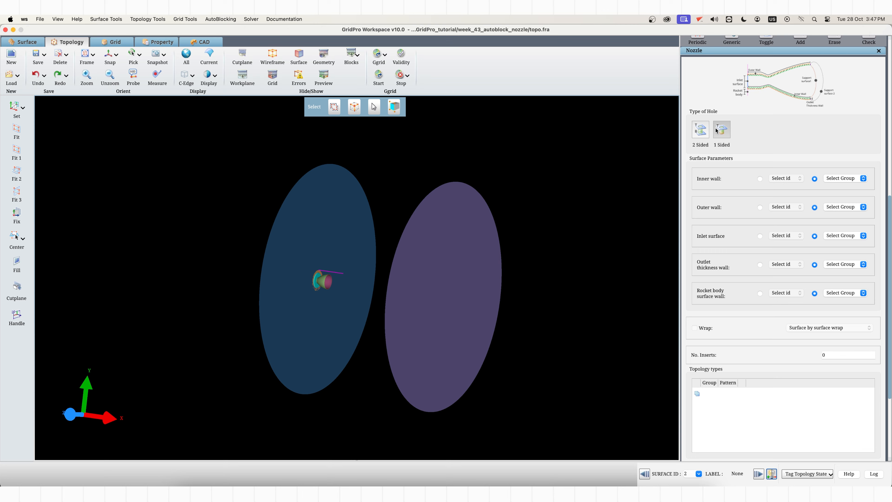
scroll(759, 175, "up", 1)
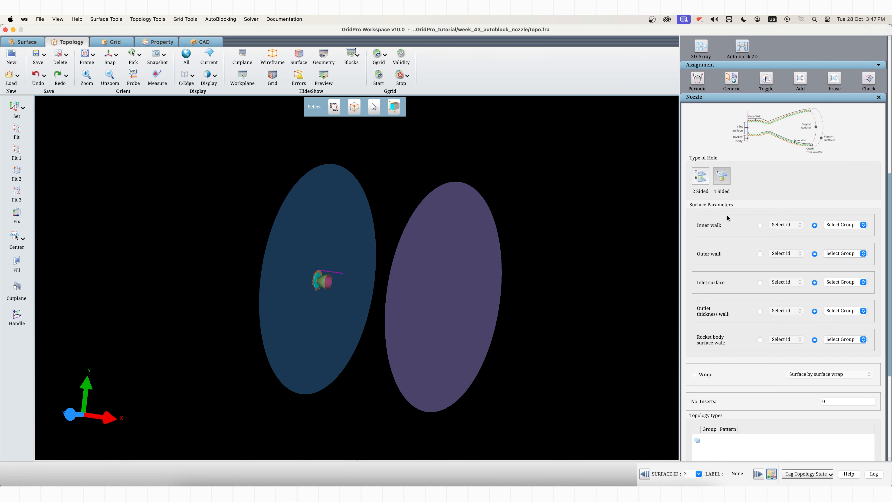
Step: Make the nozzle's inside surface current and assign surface id 5 as the inner wall
left_click(760, 225)
scroll(390, 364, "up", 6)
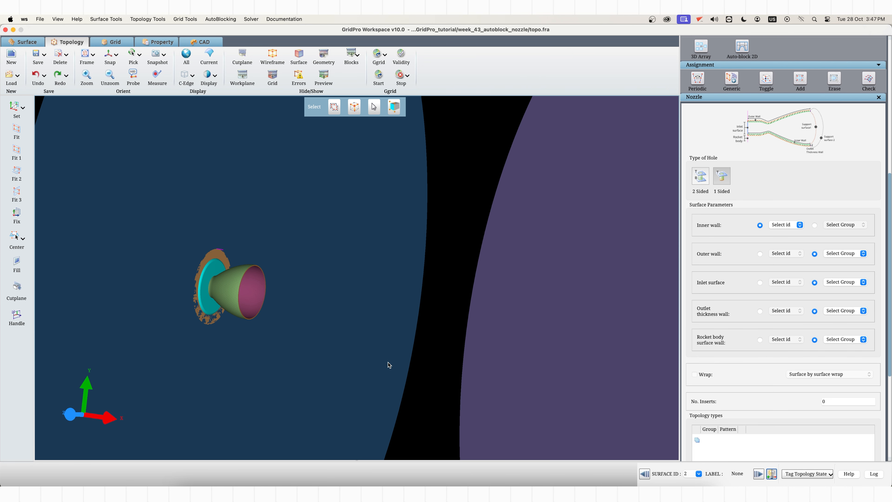
scroll(404, 355, "up", 2)
right_click(412, 302)
left_click(422, 312)
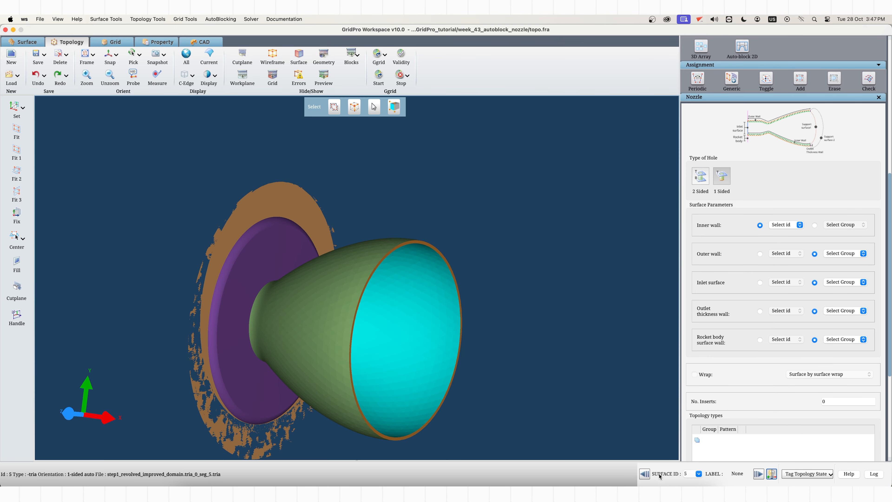
left_click(785, 225)
left_click(781, 261)
Step: Make the nozzle's outside surface current and assign surface id 3 as the outer wall
left_click(760, 253)
right_click(312, 271)
left_click(356, 314)
left_click(772, 256)
left_click(775, 277)
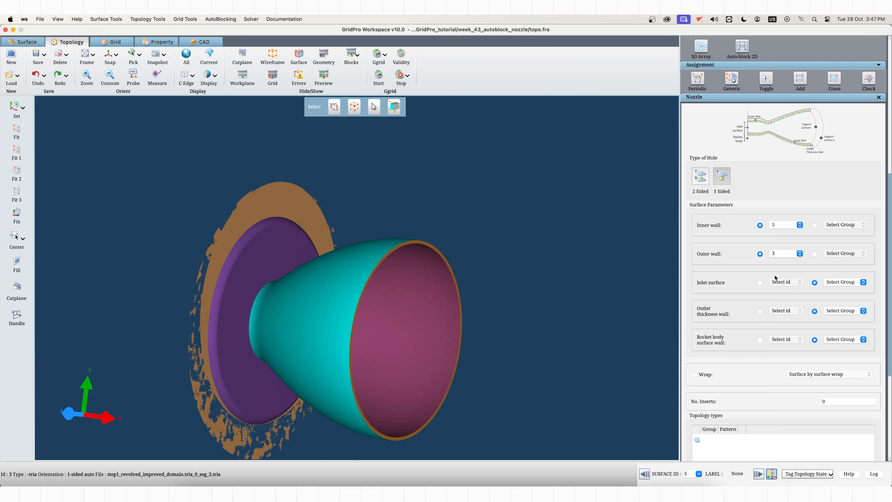
Step: Make the disc at the nozzle throat current and assign surface id 6 as the inlet surface
left_click_drag(495, 374, 222, 361)
right_click(274, 299)
left_click(297, 355)
right_click(225, 316)
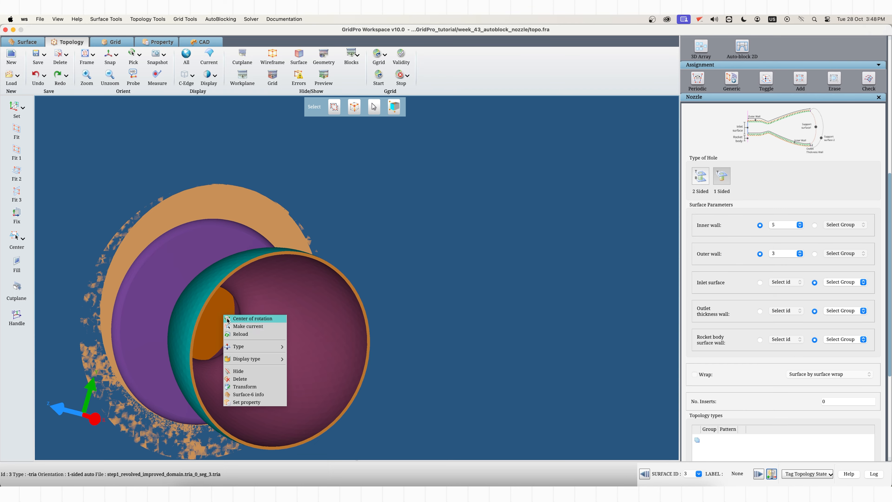
left_click(234, 326)
left_click(760, 282)
left_click(778, 282)
left_click(772, 325)
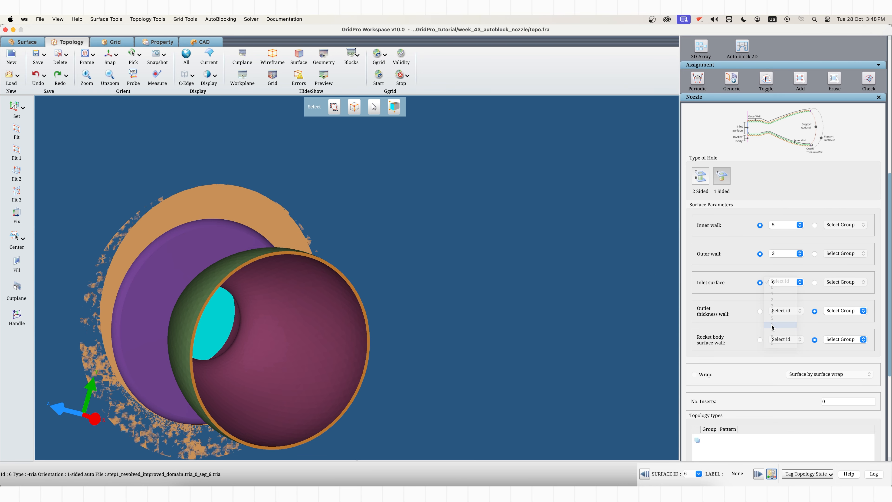
Step: Make the thin rim at the nozzle exit current and assign surface id 4 as the outlet thickness wall
left_click(760, 311)
scroll(341, 308, "up", 5)
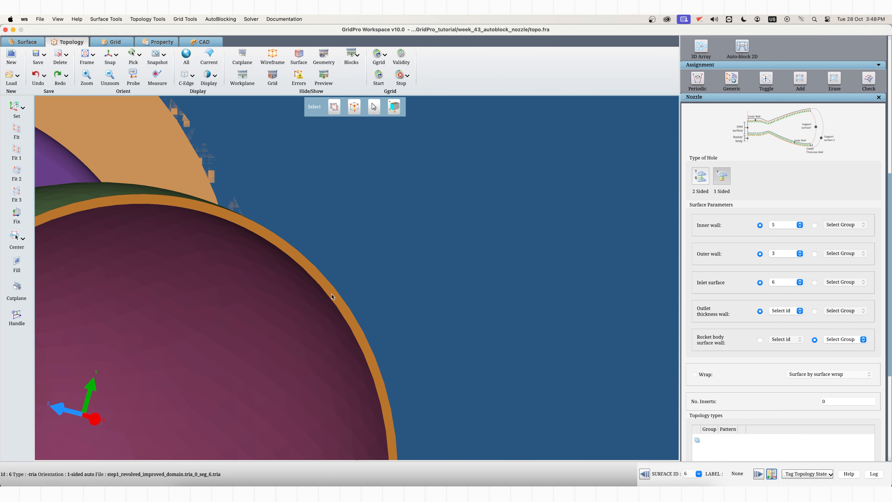
right_click(333, 297)
left_click(340, 305)
left_click(774, 311)
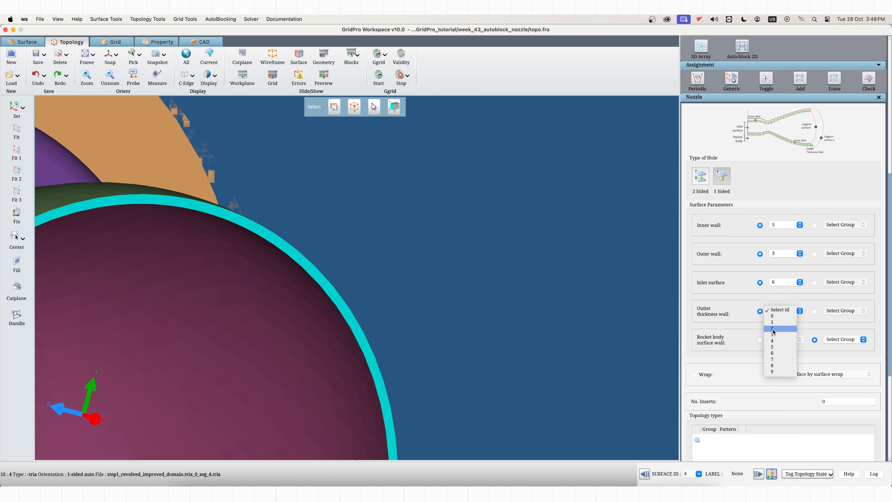
left_click(775, 341)
Step: Make the rocket base surface behind the nozzle current and assign surface id 2 as the rocket body surface wall
left_click(760, 339)
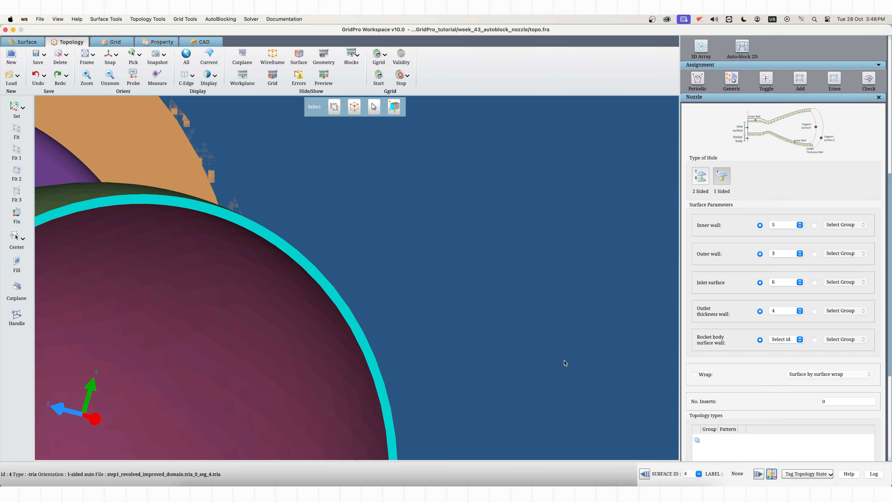
scroll(267, 322, "down", 5)
right_click(144, 269)
left_click(152, 284)
left_click(784, 340)
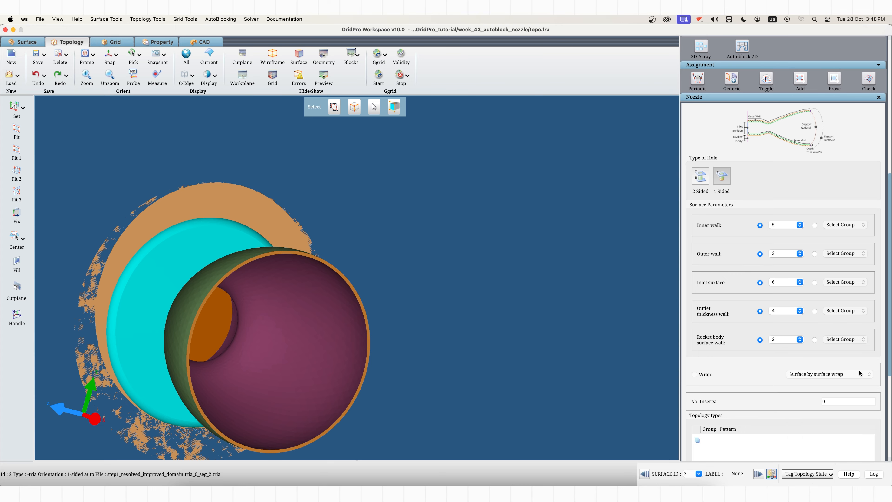
Step: Add a topology type entry for group S1 and open its pattern options
scroll(802, 373, "down", 4)
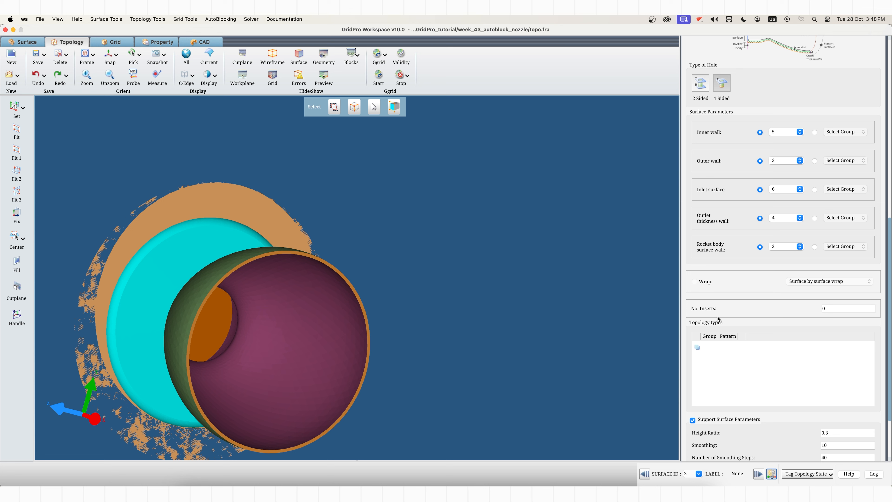
left_click(697, 347)
left_click(709, 347)
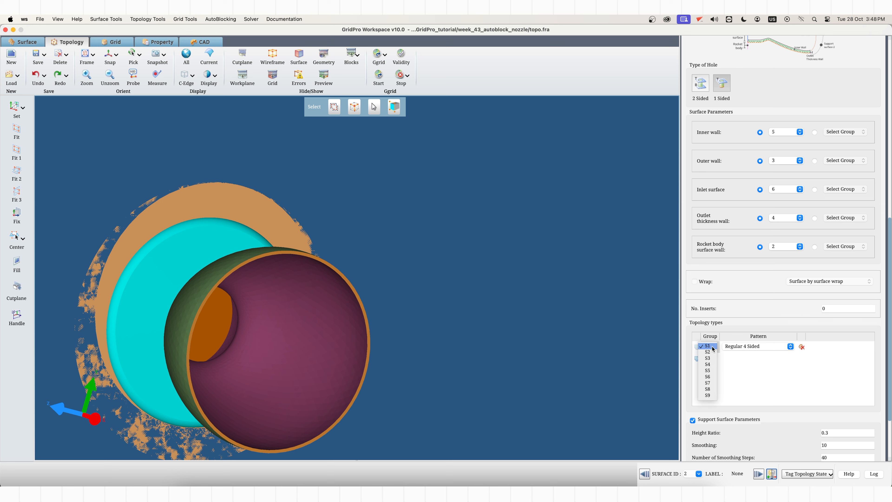
left_click(713, 348)
left_click(728, 347)
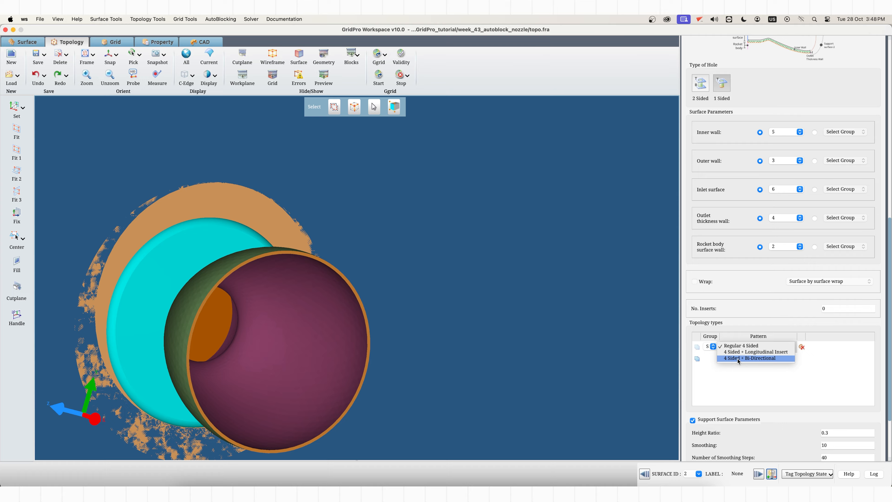
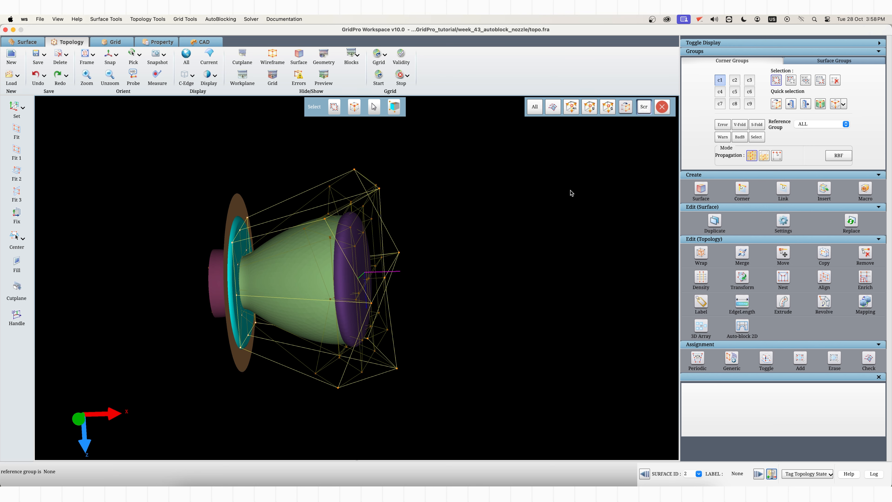
Step: Retain only the outlet-side corners of the nozzle wireframe in corner group c1
key("shift")
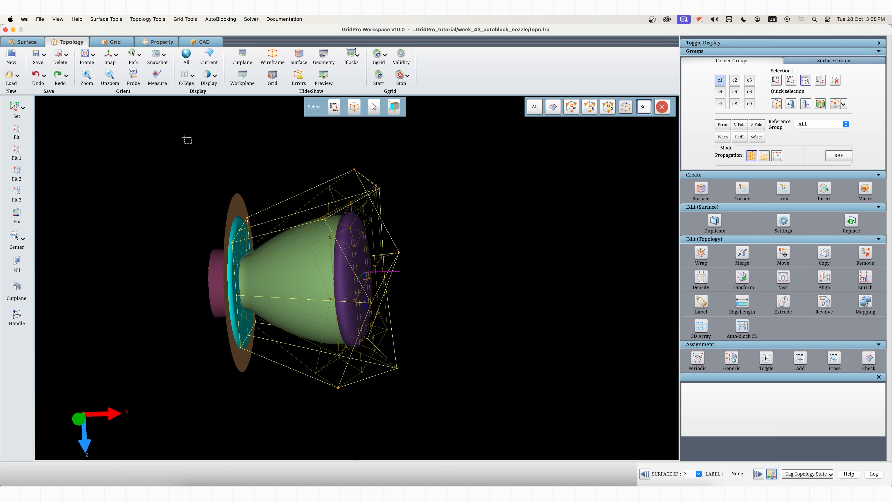
left_click_drag(311, 123, 440, 418)
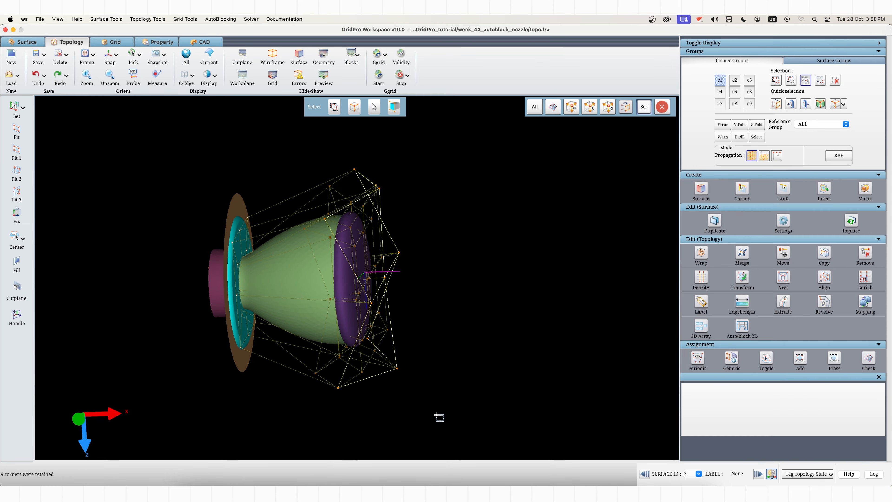
scroll(405, 381, "down", 5)
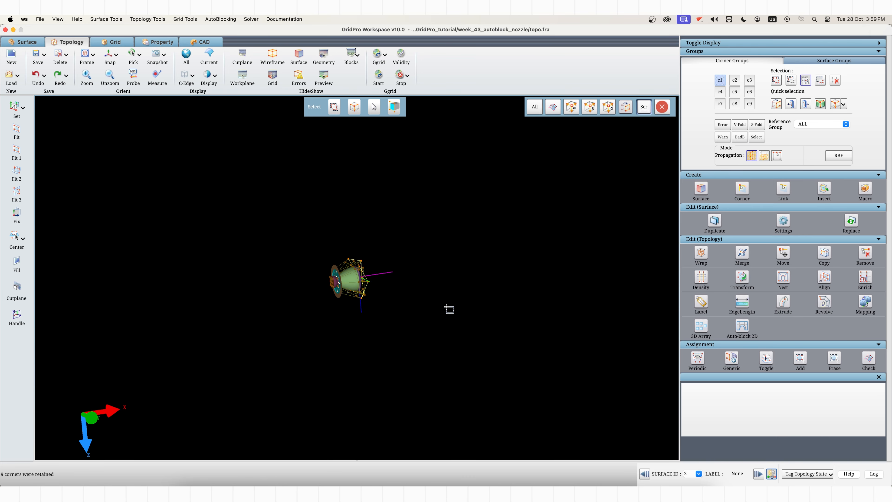
Step: Redisplay all geometry without the outer cylinder and make the downstream end disc the current surface
left_click(186, 56)
right_click(422, 213)
left_click(435, 269)
right_click(544, 199)
left_click(578, 212)
middle_click_drag(622, 293, 547, 289)
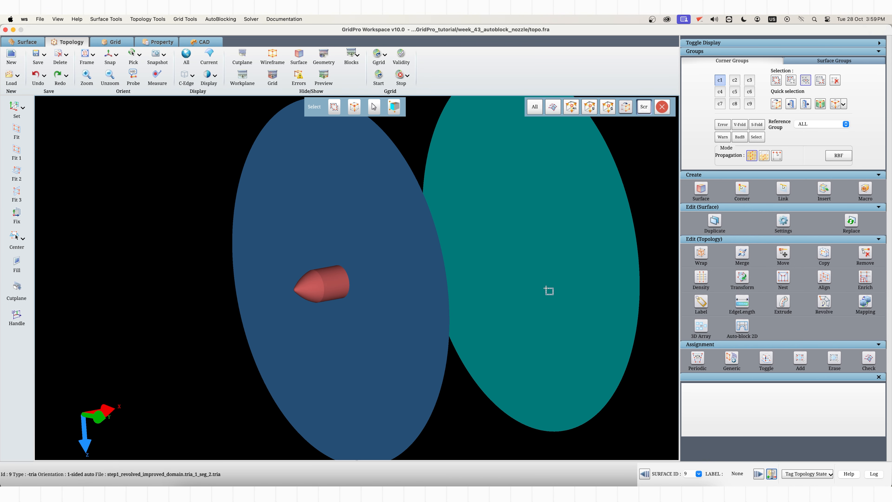
Step: Undo the last operation and copy the selected outlet corners to the current surface with Do not Inherit, On Surface and Link
left_click(824, 255)
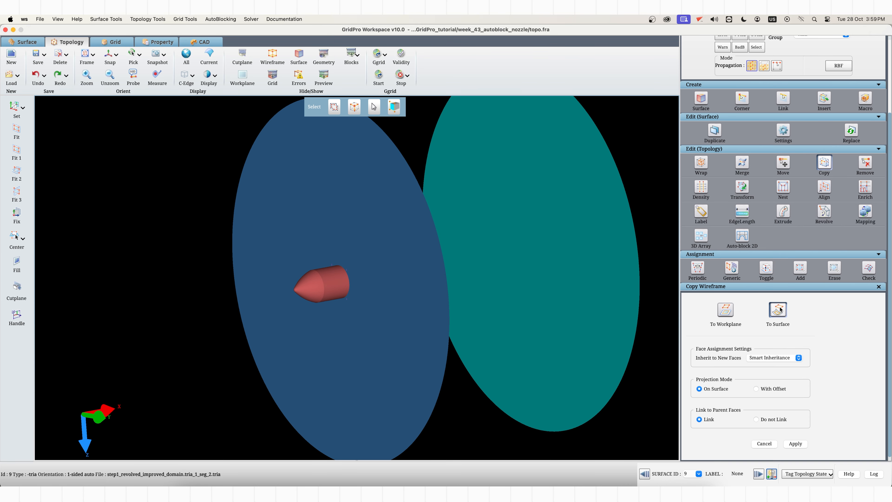
key("super+z")
left_click(770, 360)
left_click(766, 372)
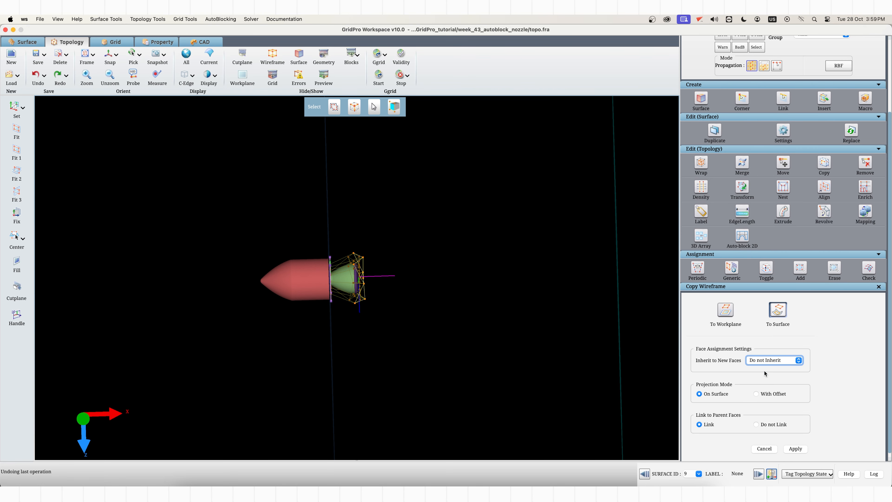
left_click(796, 449)
mouse_move(315, 364)
middle_mouse_down()
mouse_move(429, 424)
mouse_move(396, 359)
middle_mouse_up()
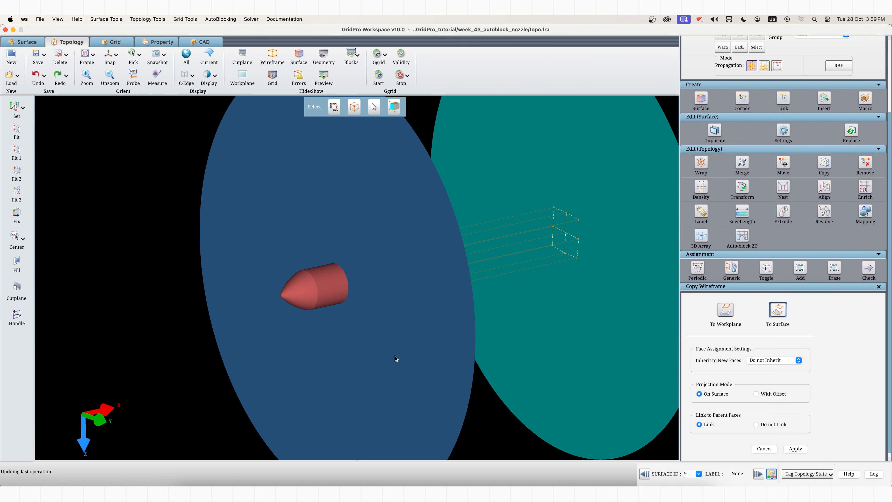
middle_click_drag(557, 298, 232, 343)
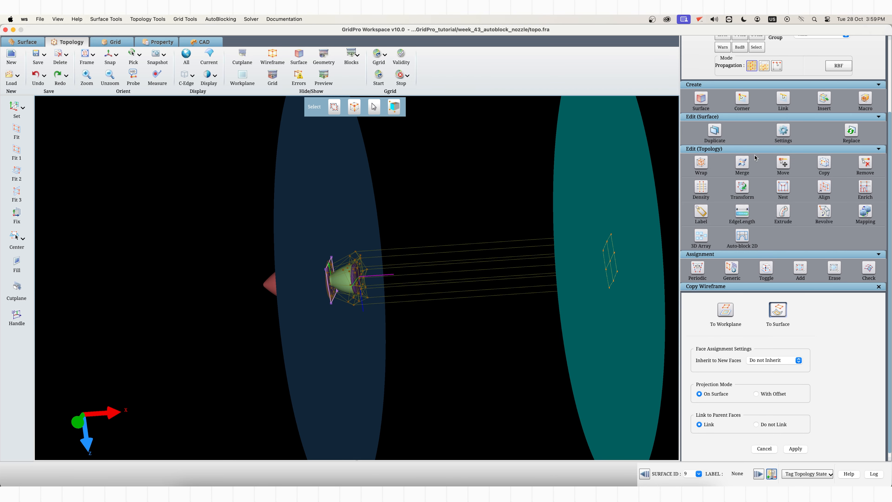
scroll(756, 158, "up", 5)
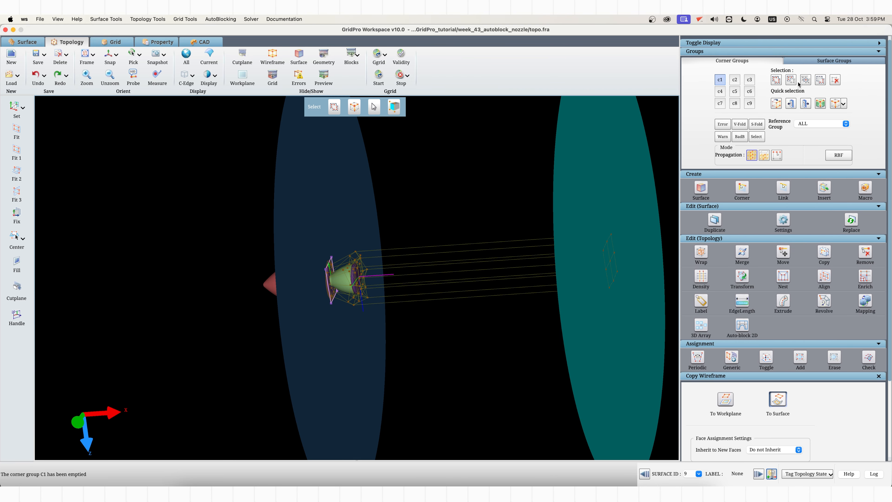
Step: Collect the outer wireframe corners around the nozzle and on the downstream disc in corner group c1, using GROUP as the reference group
left_click(777, 80)
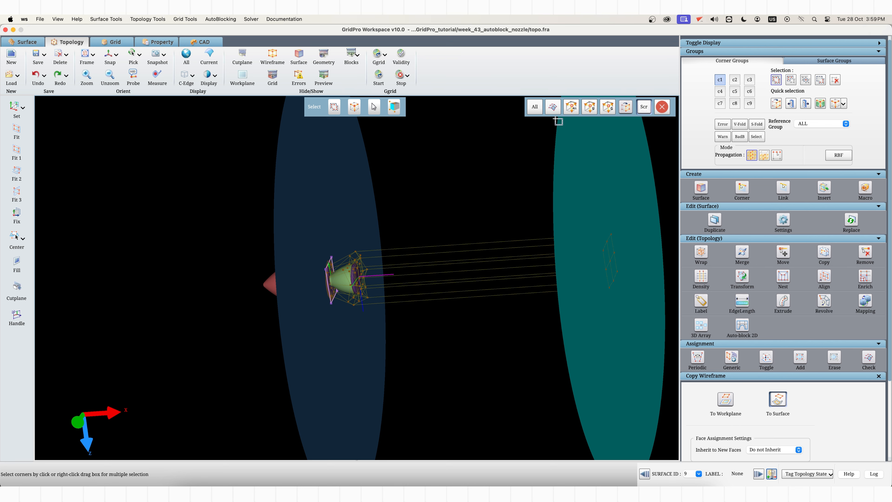
left_click_drag(509, 229, 486, 296)
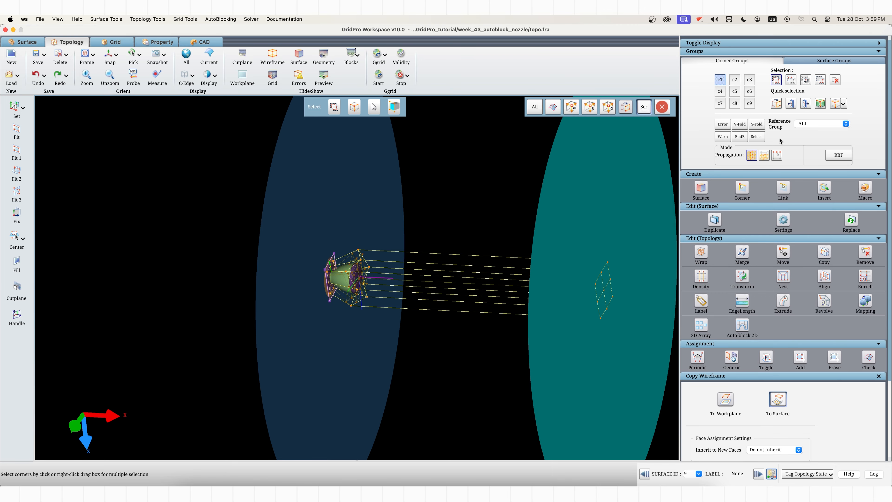
left_click(822, 123)
left_click(804, 130)
left_click_drag(361, 314, 537, 227)
left_click(787, 80)
left_click_drag(627, 237, 543, 318)
Step: Redisplay the outer cylinder, make it the current surface and hide it to expose the wireframe
left_click(186, 52)
right_click(281, 193)
left_click(292, 208)
left_click_drag(239, 225, 434, 253)
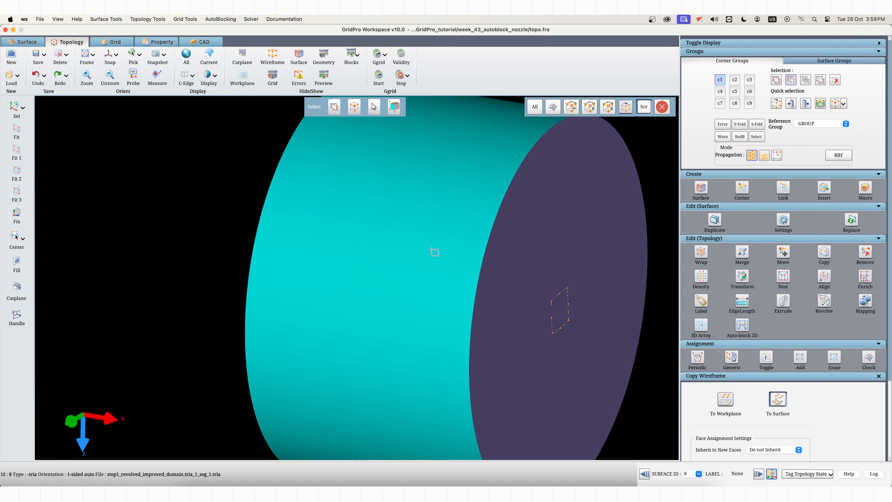
right_click(421, 236)
left_click(439, 295)
left_click_drag(388, 298, 367, 250)
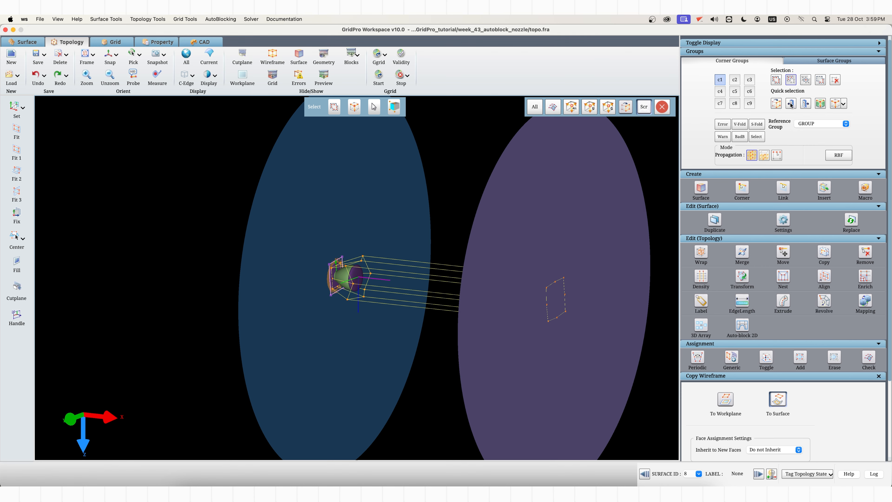
Step: Remove the centre corner of the square wireframe on the downstream disc from c1, keeping GROUP as the reference group
left_click_drag(497, 393, 396, 387)
scroll(506, 362, "up", 5)
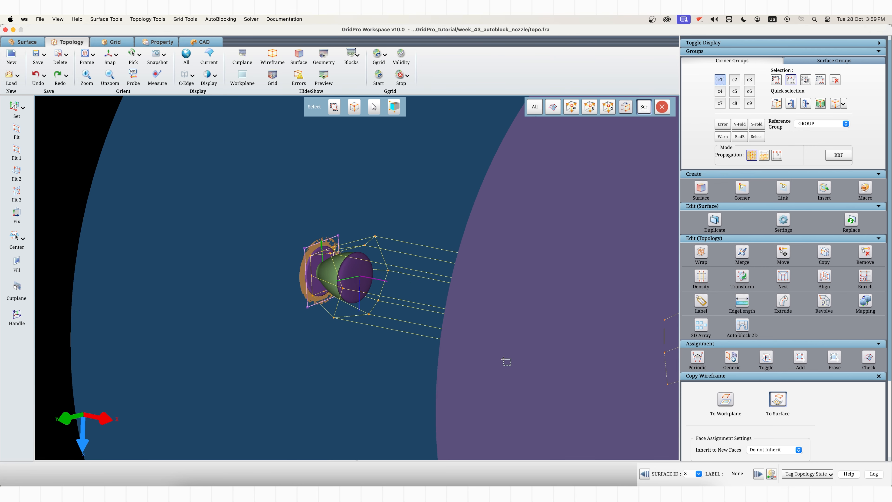
middle_click_drag(506, 363, 307, 344)
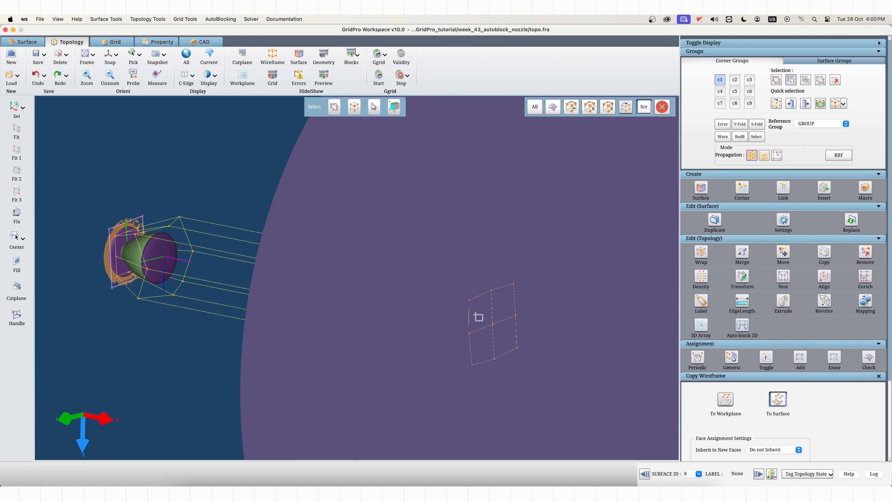
left_click_drag(481, 318, 501, 332)
scroll(419, 337, "down", 5)
left_click_drag(420, 337, 431, 296)
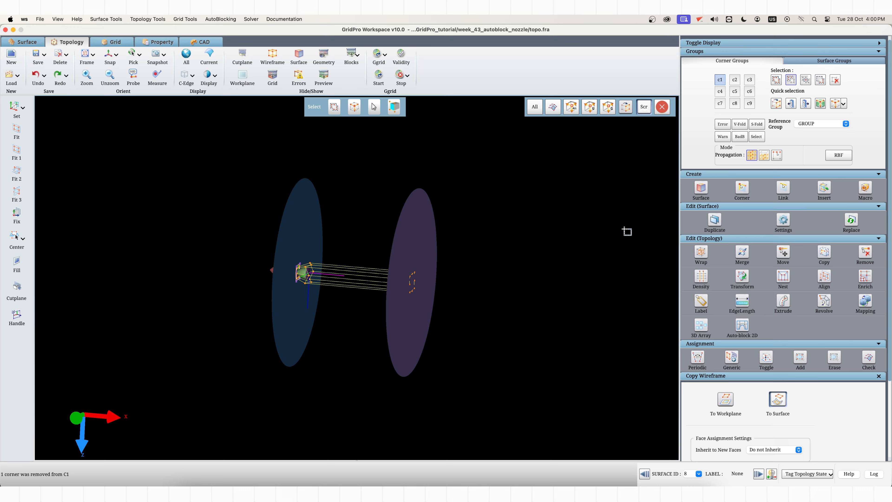
left_click(824, 123)
left_click(814, 117)
left_click(813, 124)
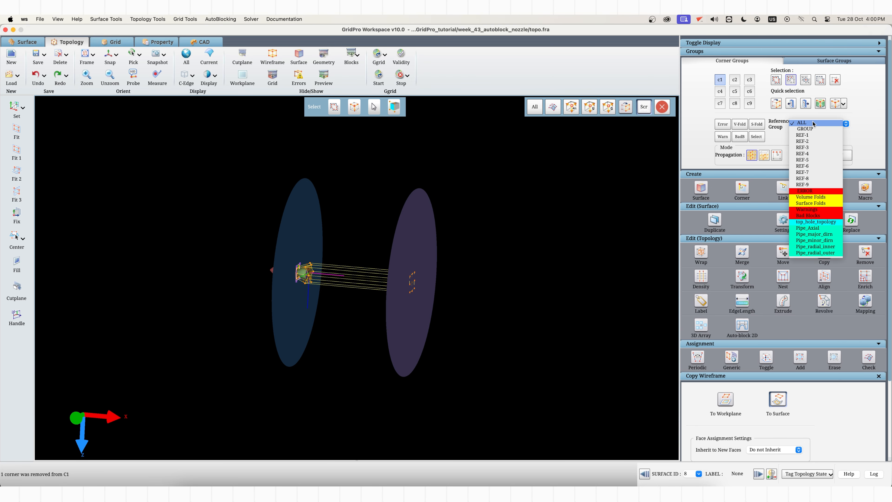
left_click(806, 128)
left_click_drag(625, 258, 478, 312)
Step: Copy the c1 corners onto the outer cylinder with Do not Inherit, On Surface and Link
left_click(188, 57)
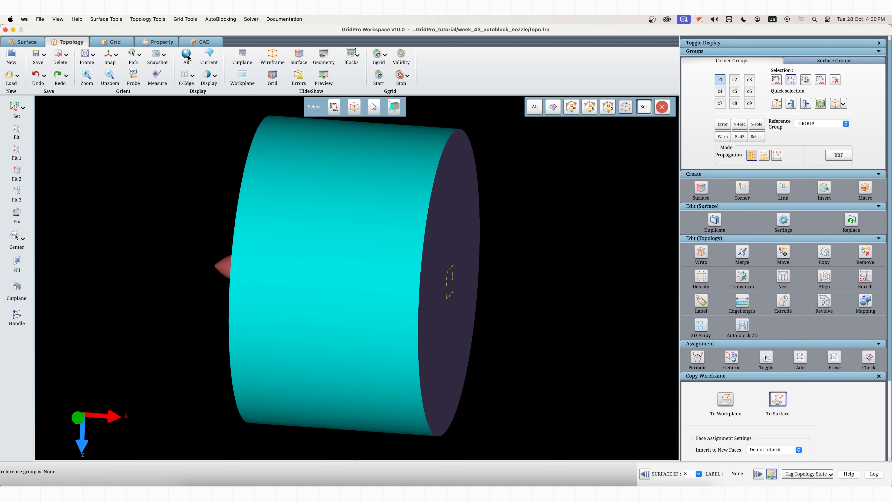
left_click(820, 252)
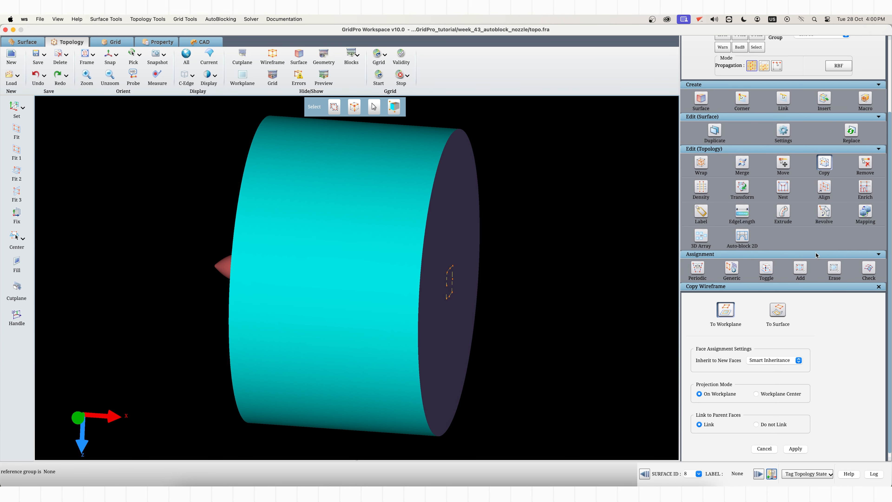
left_click(778, 310)
left_click(792, 444)
left_click_drag(510, 355, 465, 318)
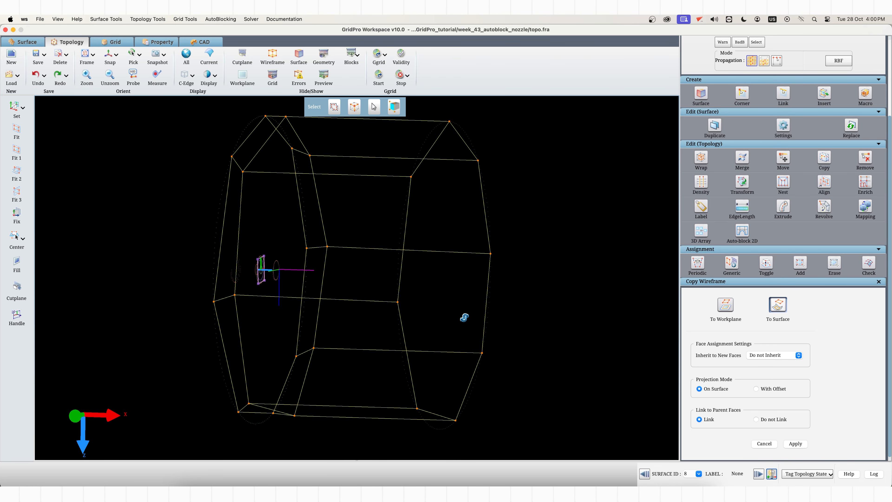
scroll(758, 170, "up", 3)
left_click(723, 80)
mouse_move(457, 264)
left_mouse_down()
mouse_move(576, 266)
mouse_move(545, 311)
mouse_move(462, 285)
mouse_move(574, 285)
mouse_move(483, 281)
left_mouse_up()
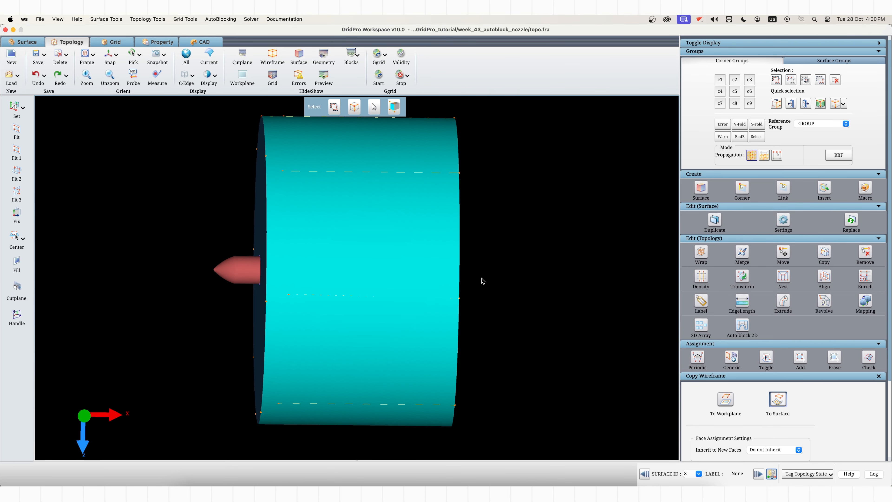
left_click_drag(331, 303, 215, 329)
Step: Isolate a planar slice of the wireframe in corner group c1 and hide the outer cylinder in an axis-aligned view
left_click(719, 79)
left_click(776, 103)
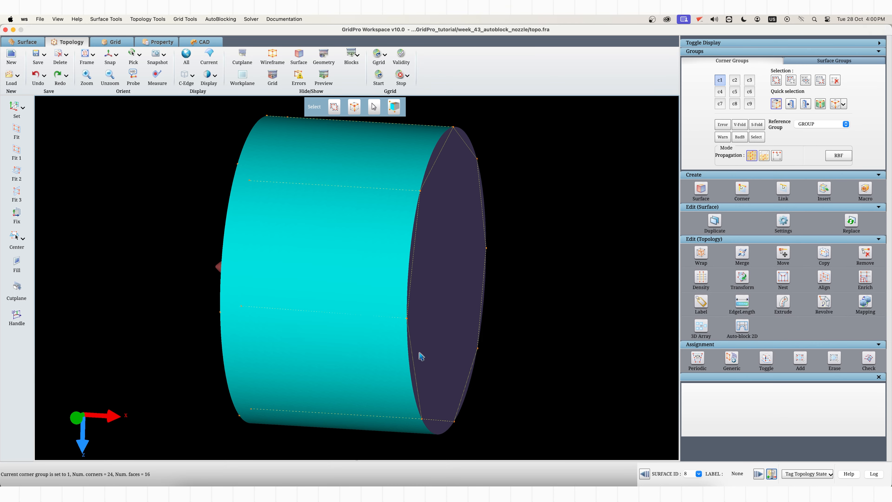
left_click_drag(408, 330, 190, 202)
left_click(109, 57)
right_click(281, 232)
left_click(296, 289)
Step: Examine the isolated planar slice of blocks around the nozzle and between the two end discs
left_click_drag(274, 256, 220, 310)
scroll(207, 322, "up", 5)
middle_click_drag(206, 322, 486, 353)
scroll(217, 342, "up", 5)
left_click_drag(217, 342, 343, 346)
scroll(343, 345, "down", 8)
left_click(325, 83)
scroll(281, 336, "down", 5)
scroll(235, 307, "up", 5)
left_click_drag(281, 336, 296, 295)
left_click_drag(296, 295, 305, 320)
scroll(305, 320, "down", 5)
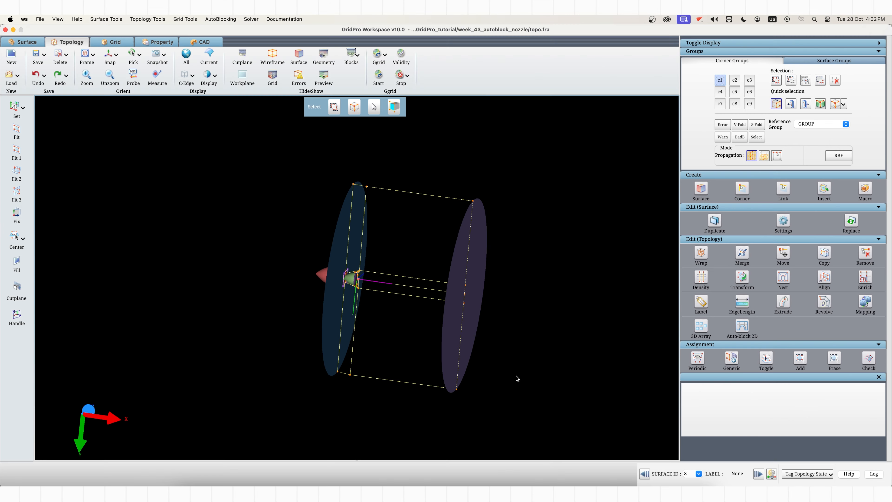
Step: Show the full wireframe and assign face group Unassigned-O-1 to the downstream disc, surface 9, with the Generic assignment
left_click(721, 80)
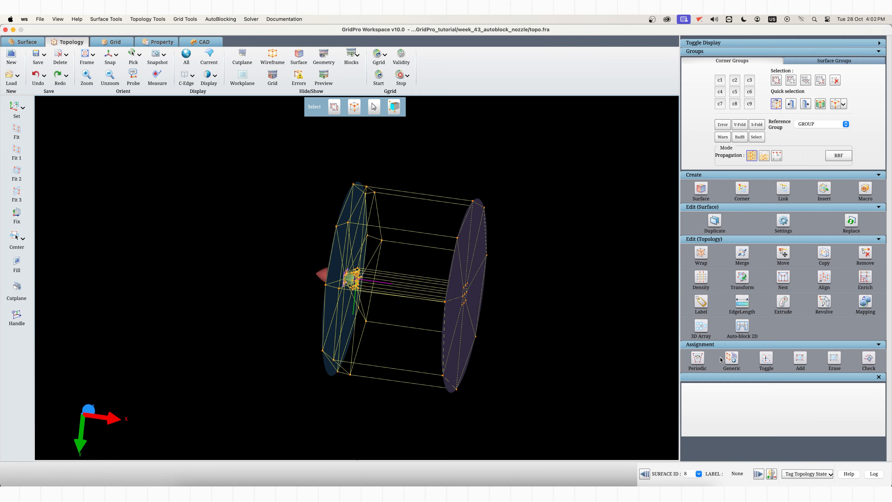
left_click(732, 356)
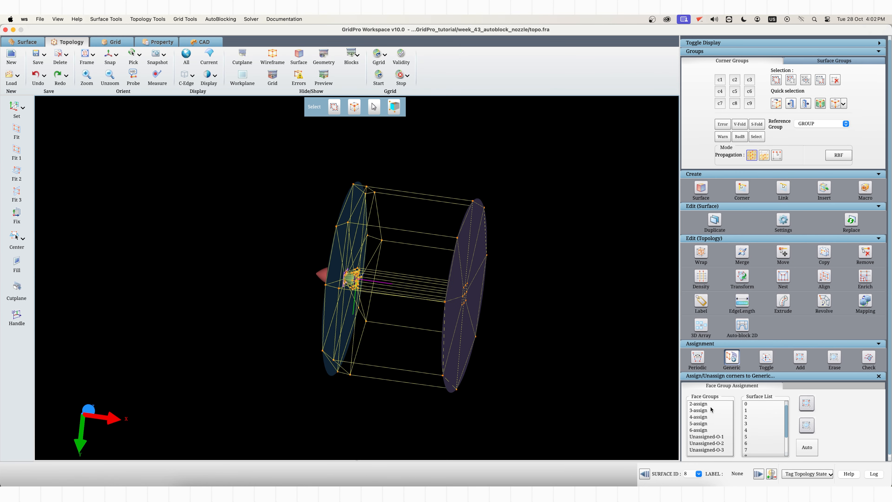
left_click(713, 438)
mouse_move(581, 359)
left_mouse_down()
mouse_move(330, 261)
mouse_move(485, 337)
mouse_move(474, 359)
left_mouse_up()
scroll(474, 359, "up", 3)
right_click(502, 242)
left_click(520, 249)
left_click(806, 403)
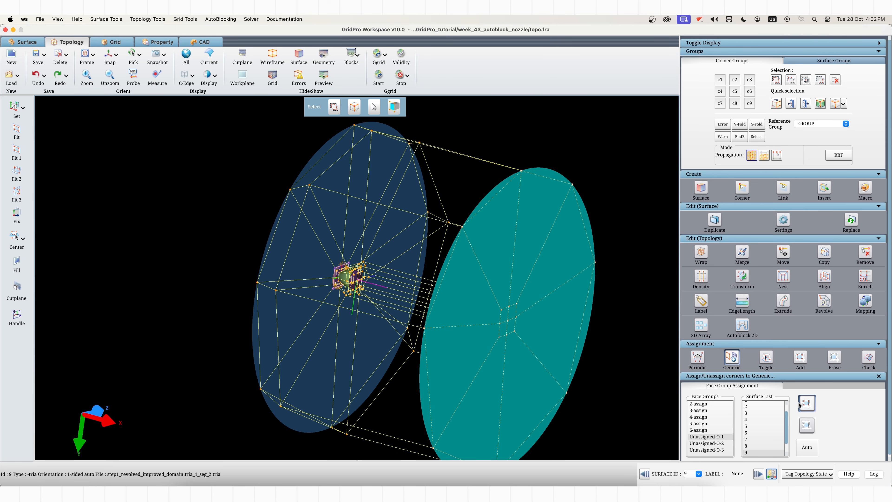
Step: Redisplay all geometry and assign the unassigned outer side faces to the cylinder, surface 8
mouse_move(343, 392)
left_mouse_down()
mouse_move(351, 370)
mouse_move(515, 456)
left_mouse_up()
left_click(194, 56)
right_click(415, 246)
left_click(431, 256)
left_click(807, 403)
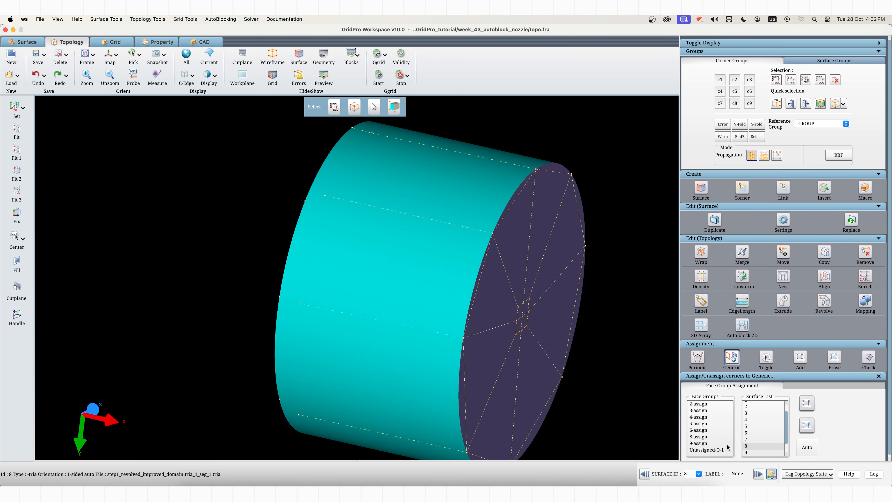
Step: Assign the remaining Unassigned-O-1 faces to the upstream disc, surface 7
mouse_move(334, 339)
left_mouse_down()
mouse_move(645, 321)
mouse_move(447, 296)
mouse_move(484, 367)
mouse_move(456, 321)
mouse_move(390, 359)
left_mouse_up()
right_click(392, 279)
left_click(416, 291)
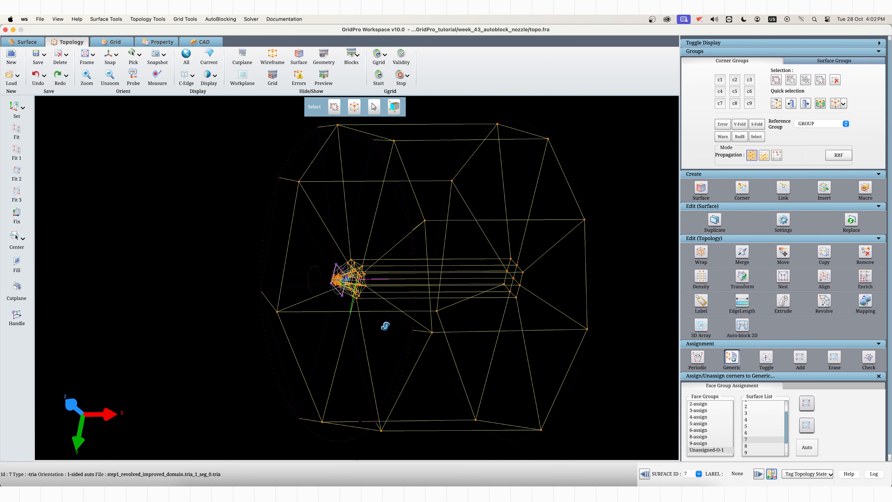
left_click(807, 425)
left_click_drag(438, 360, 419, 315)
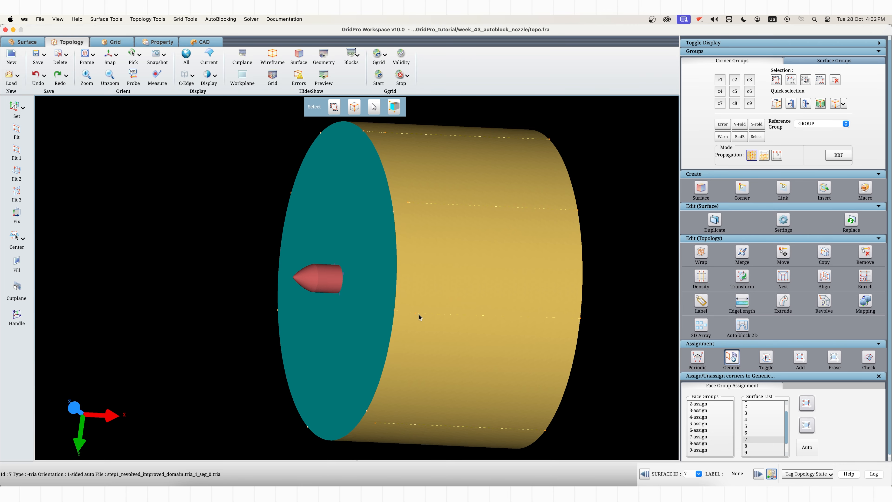
mouse_move(418, 304)
left_mouse_down()
mouse_move(269, 349)
mouse_move(277, 348)
left_mouse_up()
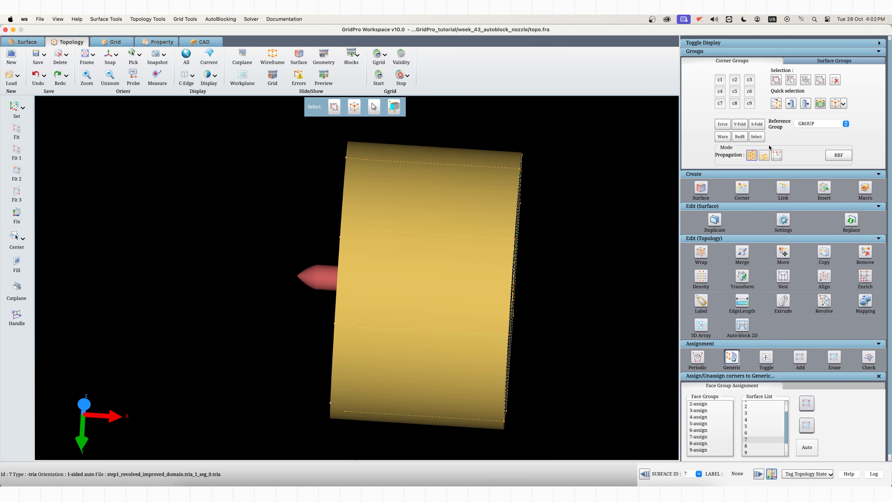
Step: Display the c1 slice with REF-1 as the reference group and hide the outer cylinder in an axis-aligned view
left_click(720, 80)
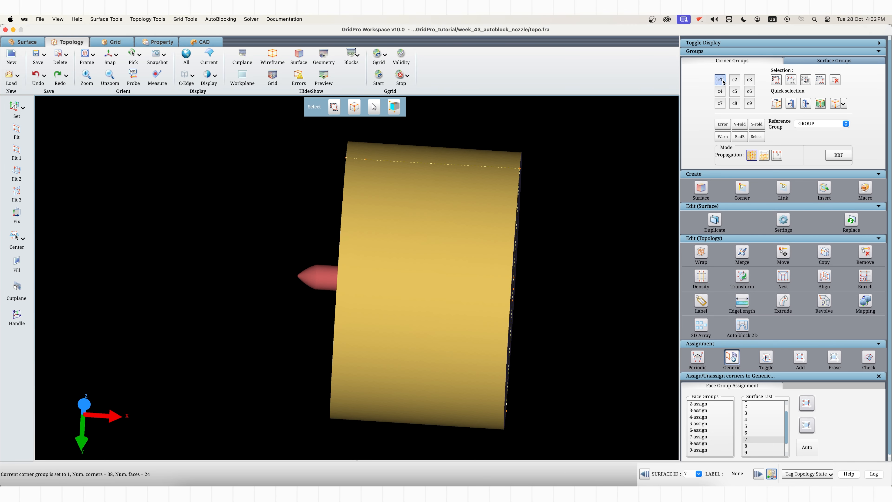
left_click(776, 81)
left_click_drag(637, 184, 346, 260)
left_click(822, 124)
left_click(808, 129)
right_click(426, 223)
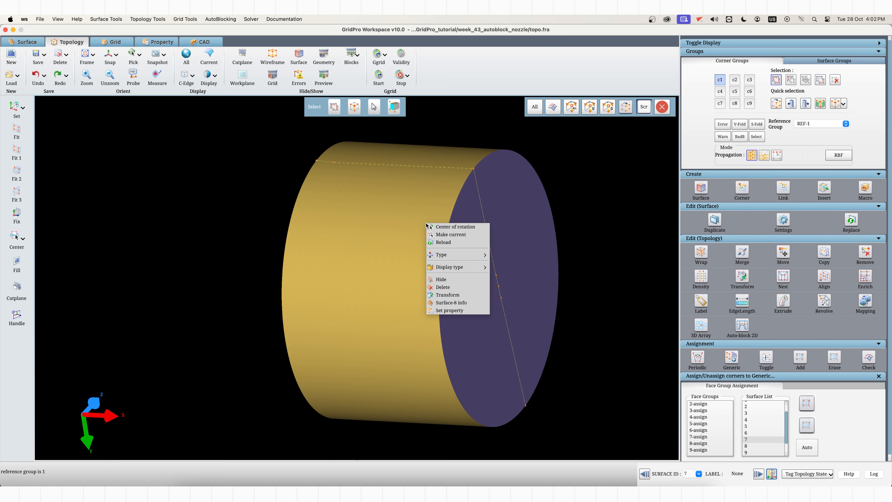
left_click(442, 279)
left_click(110, 54)
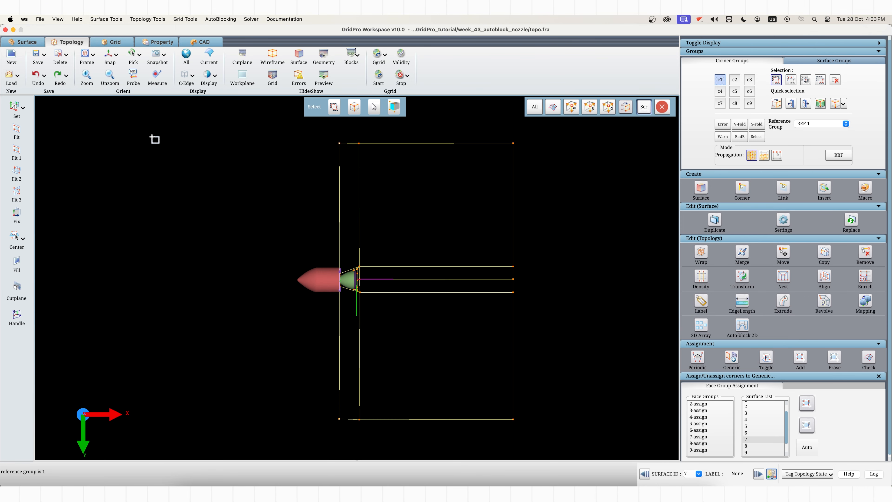
Step: Make the disc at the nozzle's narrow end, surface 2, the current surface
scroll(234, 231, "up", 5)
scroll(261, 269, "up", 3)
scroll(370, 298, "up", 1)
middle_click_drag(258, 252, 246, 325)
scroll(370, 297, "up", 2)
left_click(253, 82)
scroll(356, 281, "down", 1)
scroll(250, 329, "down", 2)
middle_click_drag(412, 335, 208, 294)
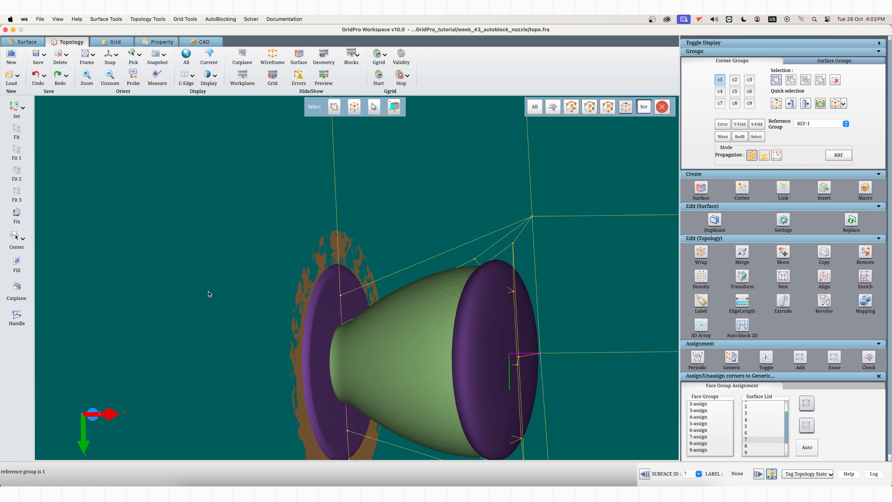
scroll(319, 332, "up", 2)
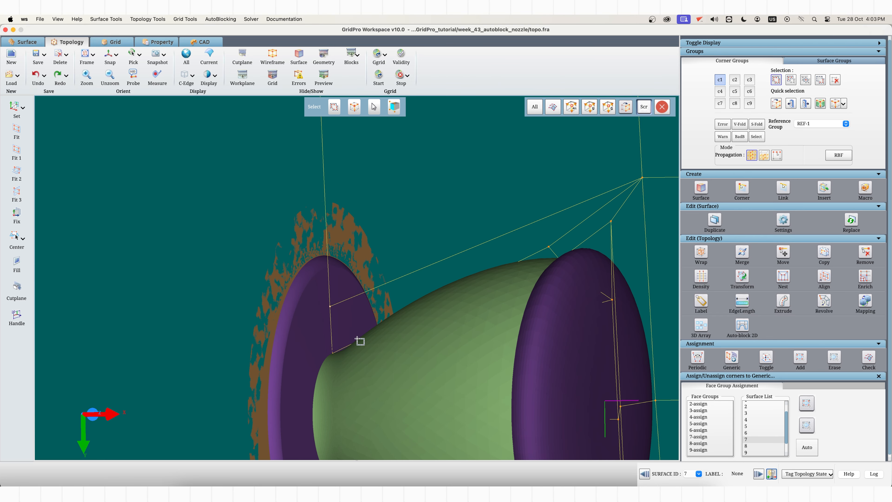
right_click(314, 290)
left_click(326, 303)
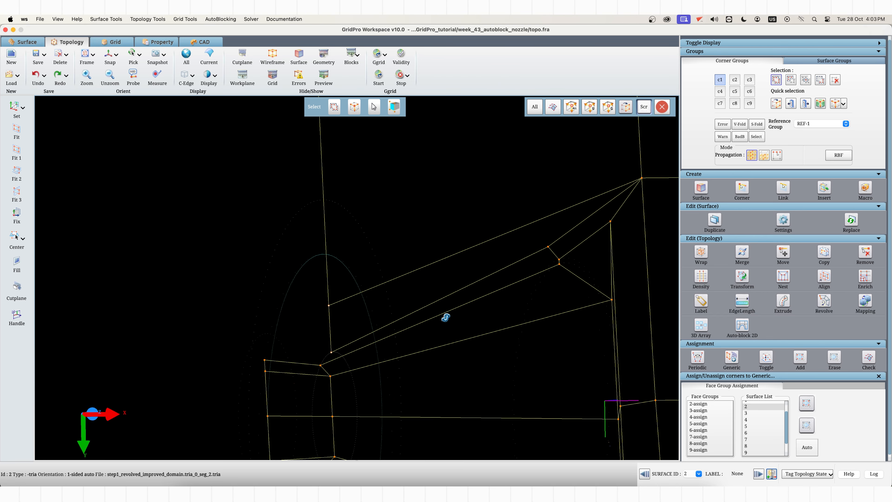
Step: Move the upper wireframe corner on the narrow-end disc outward to its rim, constrained to the surface, and hide the workplane
left_click(777, 250)
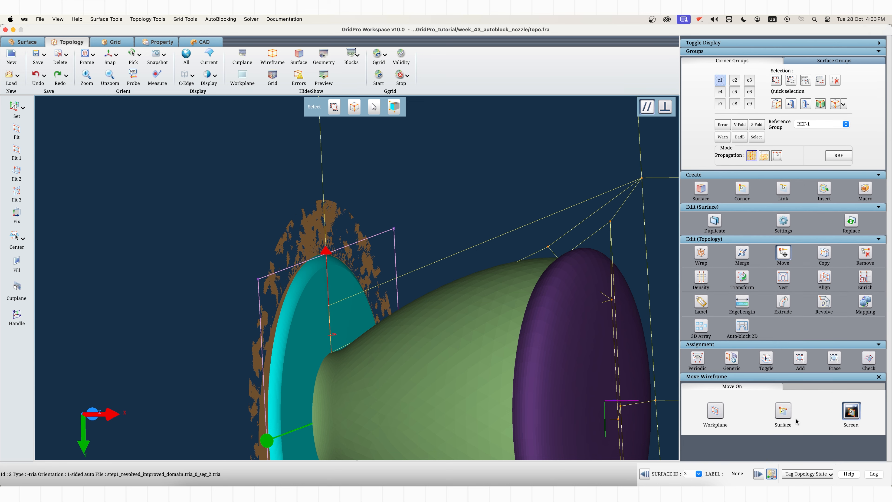
left_click_drag(328, 304, 326, 271)
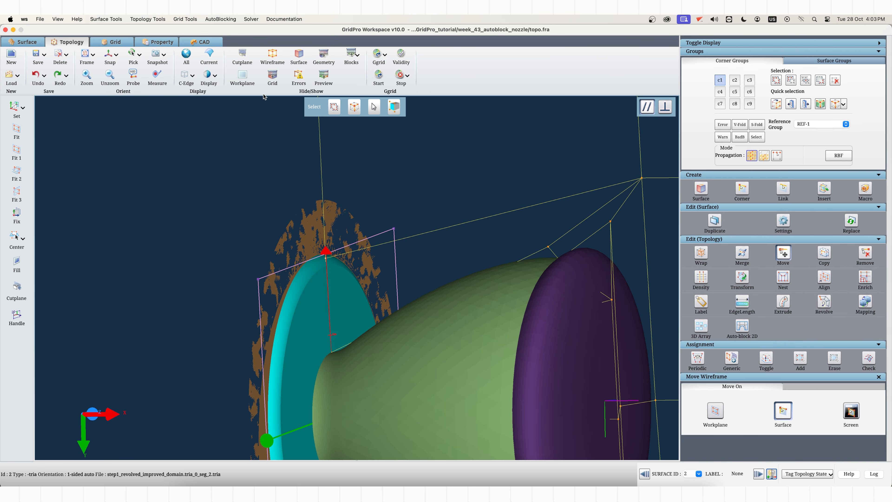
left_click(248, 81)
left_click_drag(352, 308, 365, 334)
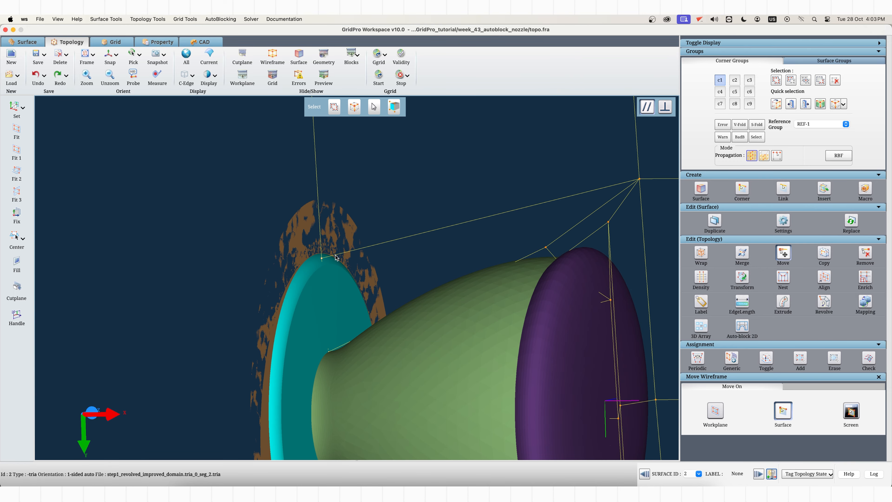
Step: Refill corner group c1 with the corners assigned to the upstream disc, surface 7, and make the nozzle's narrow-end disc, surface 2, current
right_click(286, 183)
left_click(295, 198)
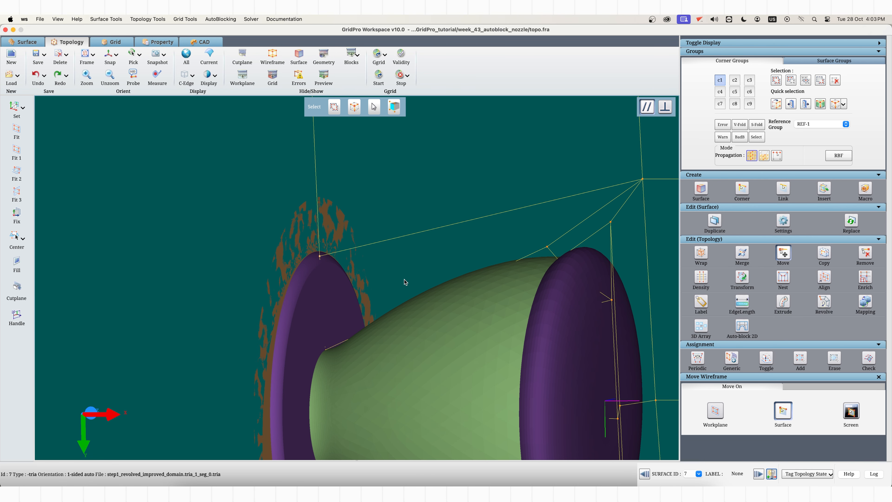
scroll(403, 283, "down", 3)
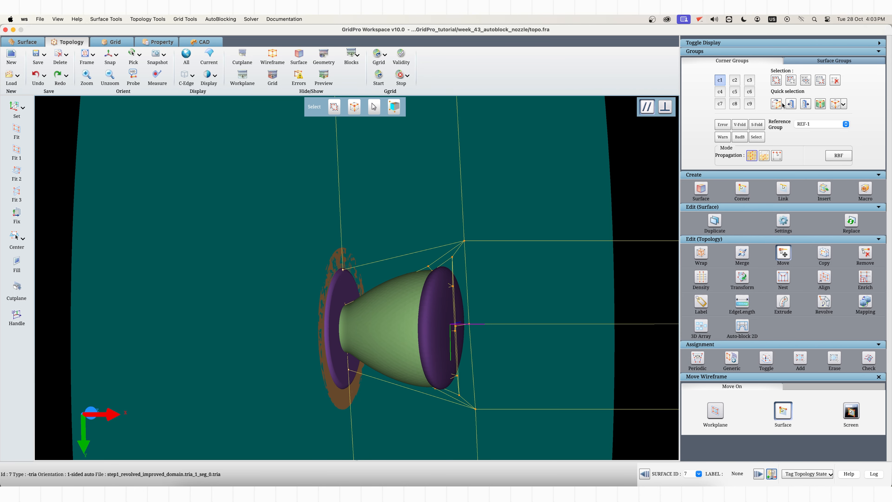
left_click(823, 84)
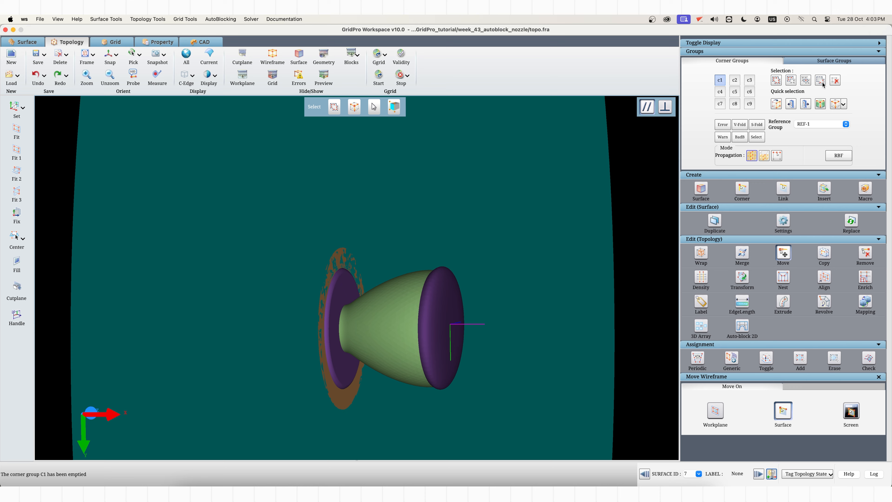
left_click(775, 82)
left_click(552, 106)
scroll(402, 257, "up", 5)
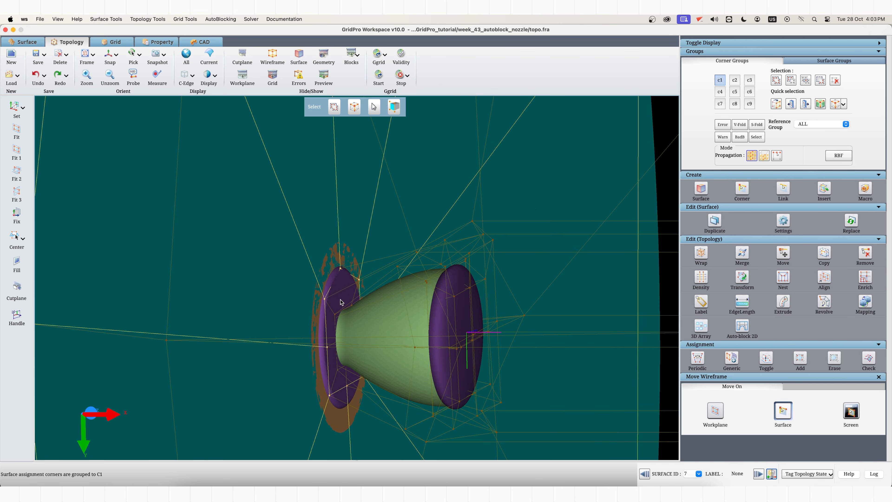
right_click(328, 286)
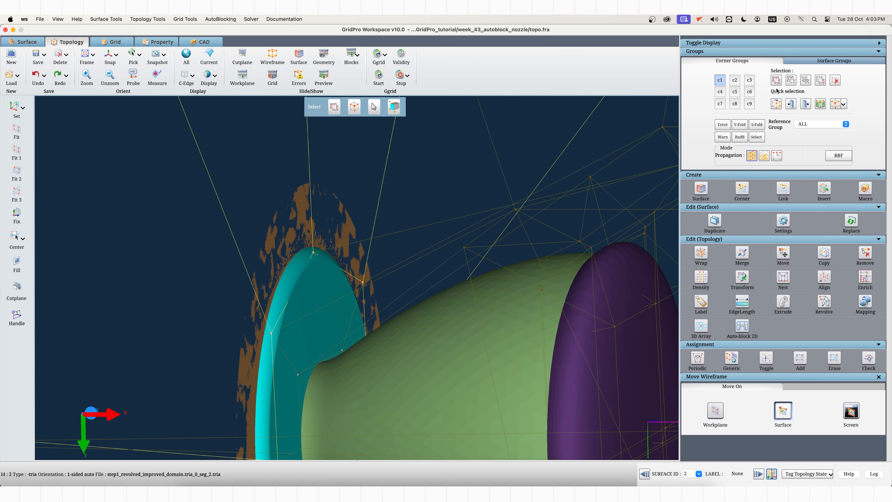
Step: Group the corners assigned to surface 2 into c1, checking them with the reference group set to GROUP before returning it to ALL
left_click(776, 104)
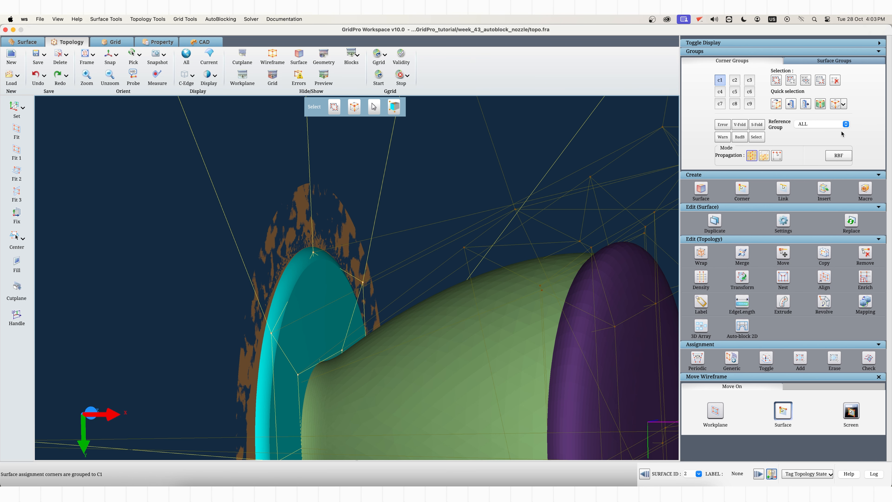
left_click(846, 123)
left_click(808, 131)
scroll(438, 305, "down", 5)
mouse_move(438, 305)
left_mouse_down()
mouse_move(492, 275)
mouse_move(443, 351)
left_mouse_up()
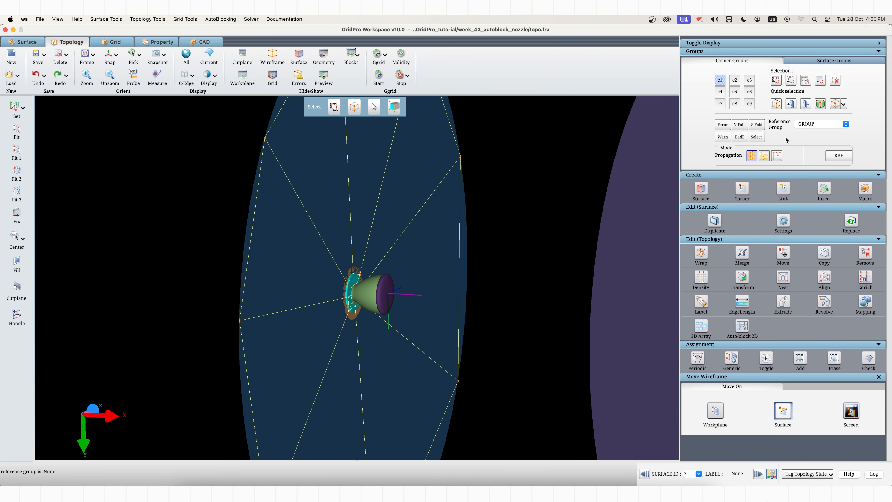
left_click(810, 127)
left_click(808, 117)
left_click_drag(506, 281, 510, 315)
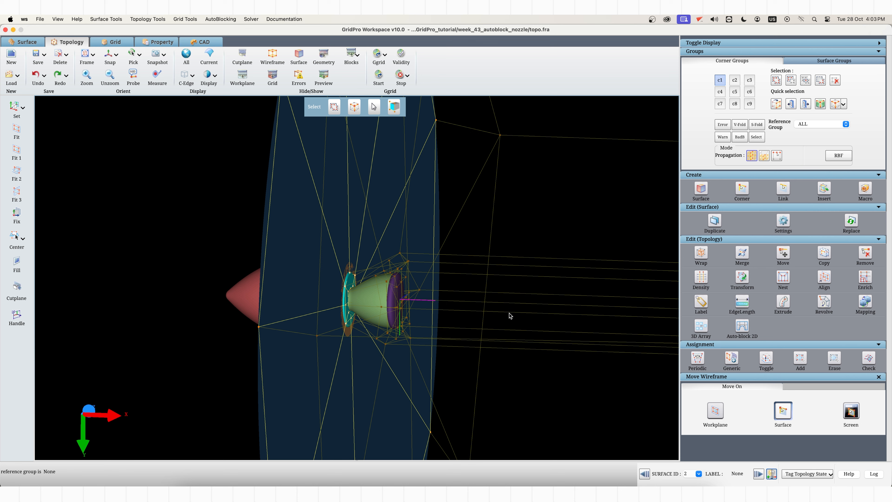
Step: Wrap the c1 corners with the Surface by Surface face type and a wrap position of 1 percent
left_click(703, 252)
scroll(746, 456, "down", 5)
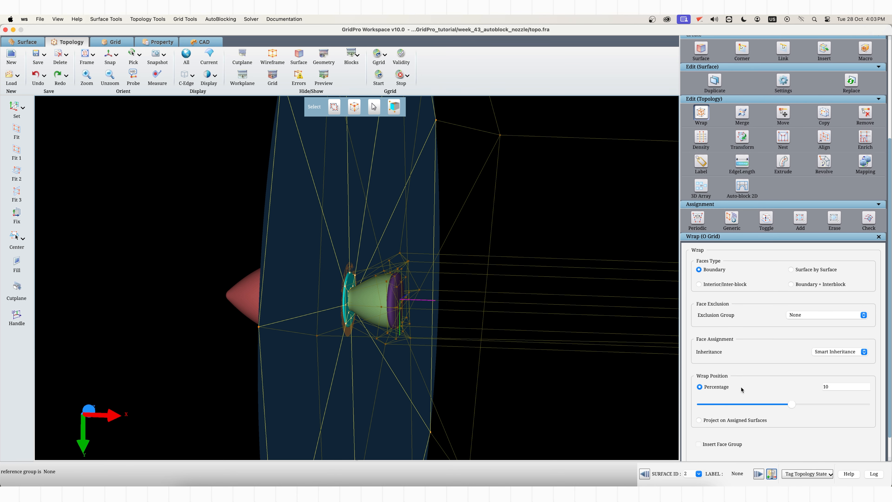
left_click(792, 270)
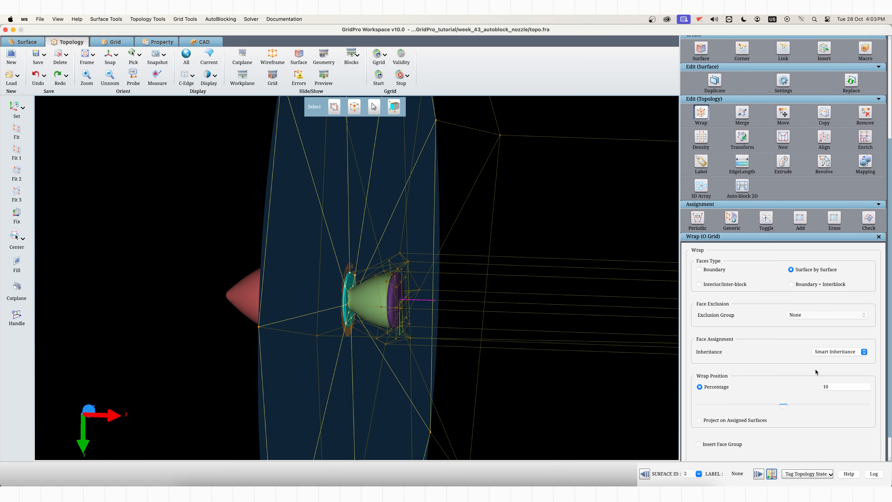
left_click_drag(830, 387, 822, 385)
type("1")
scroll(771, 408, "down", 2)
left_click(857, 441)
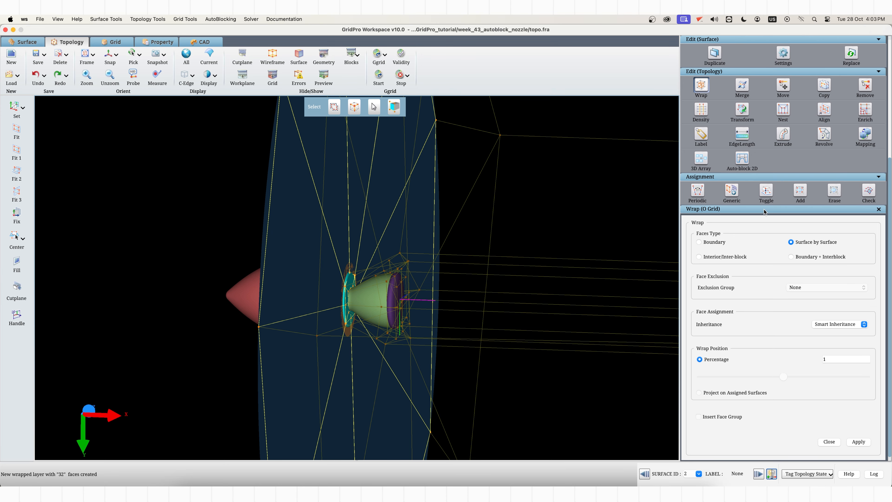
Step: Refill corner group c1 with a slice through the new wrapped layer near the narrow-end disc and set the reference group to GROUP
scroll(764, 211, "up", 5)
left_click(779, 104)
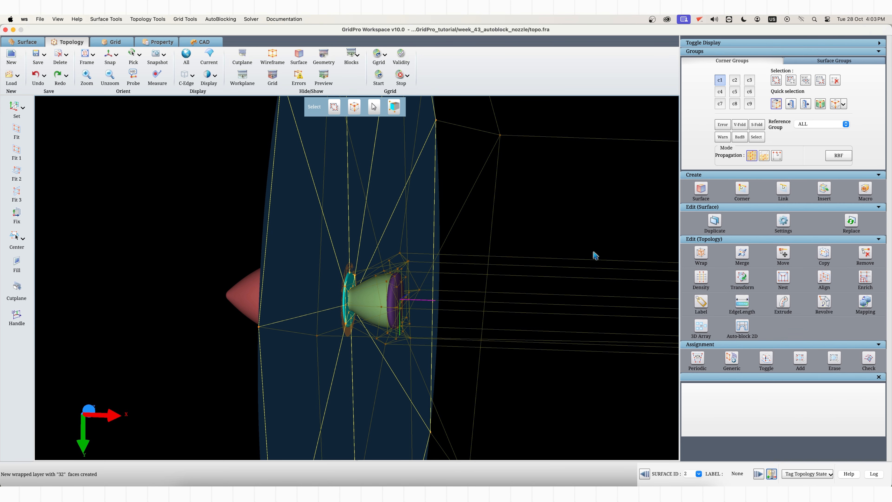
left_click_drag(518, 280, 358, 324)
scroll(357, 324, "up", 5)
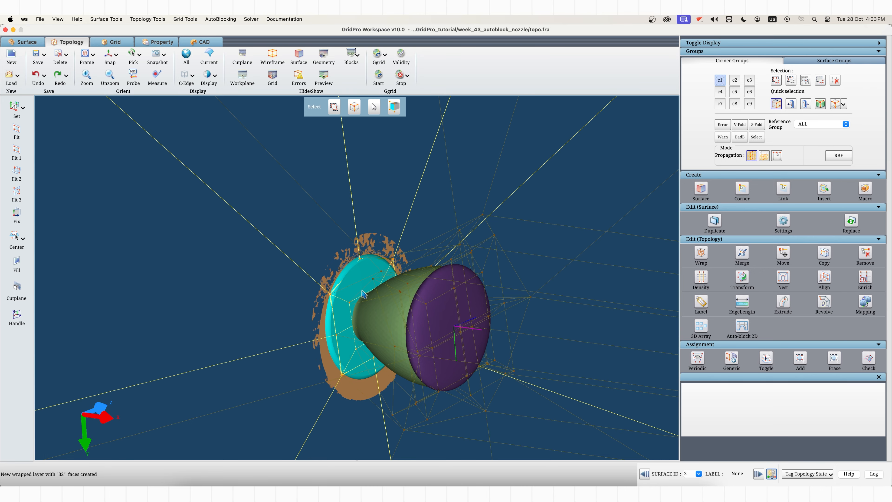
left_click(362, 294)
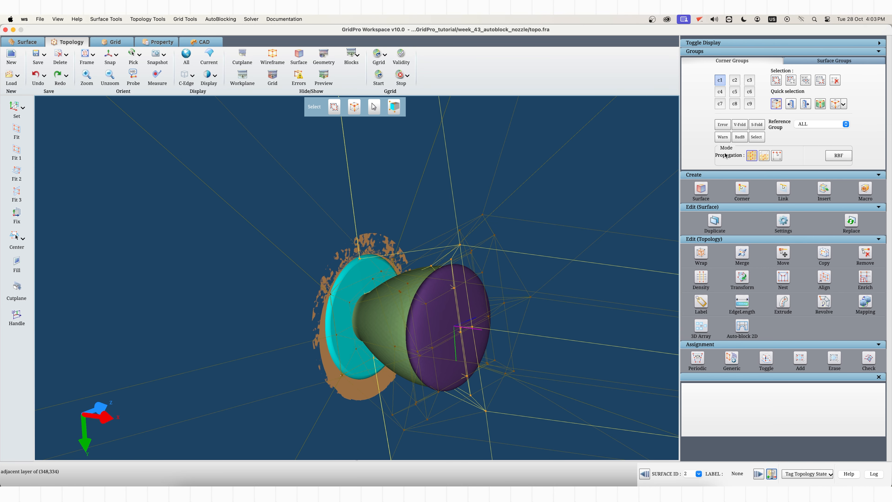
left_click(805, 125)
left_click(806, 131)
Step: Set wireframe movement to the screen plane with the workplane hidden, in an axis-aligned view of the narrow-end disc's upper rim
left_click_drag(384, 319, 560, 259)
scroll(405, 342, "up", 5)
left_click_drag(421, 301, 429, 295)
mouse_move(425, 284)
middle_mouse_down()
mouse_move(508, 379)
mouse_move(470, 392)
mouse_move(486, 366)
middle_mouse_up()
scroll(465, 398, "up", 5)
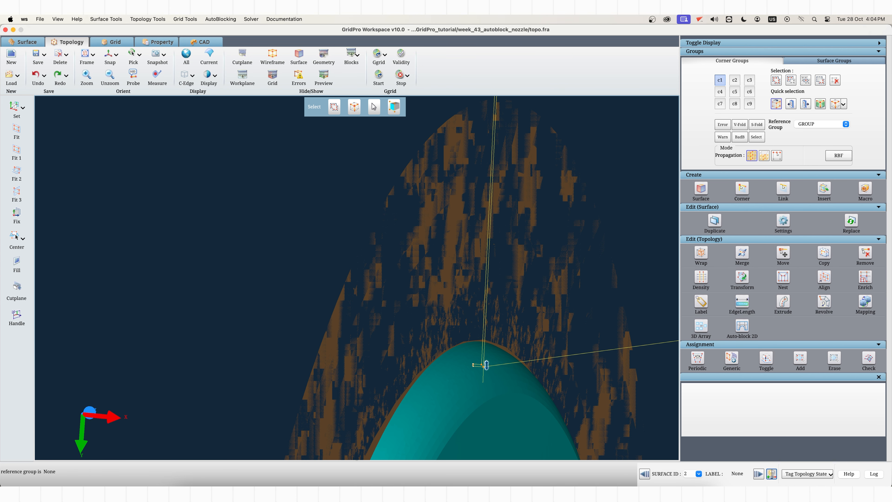
left_click_drag(508, 413, 592, 415)
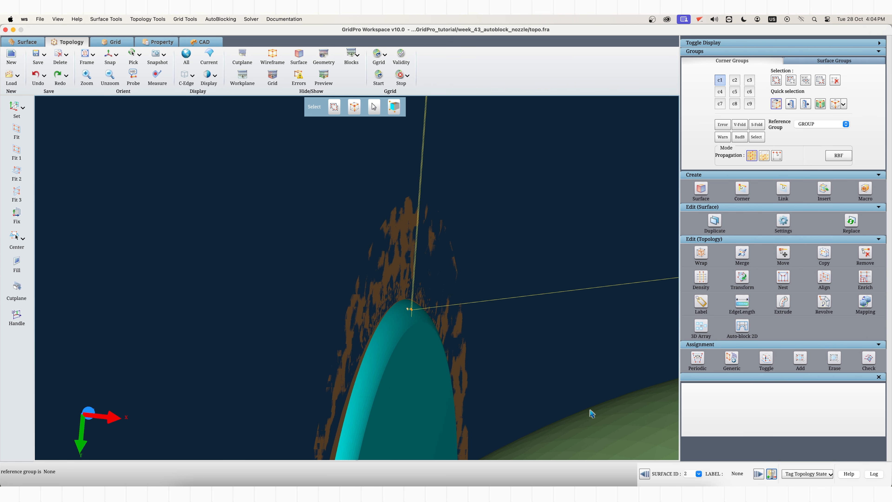
left_click(109, 56)
scroll(352, 351, "up", 3)
middle_click_drag(356, 333, 359, 241)
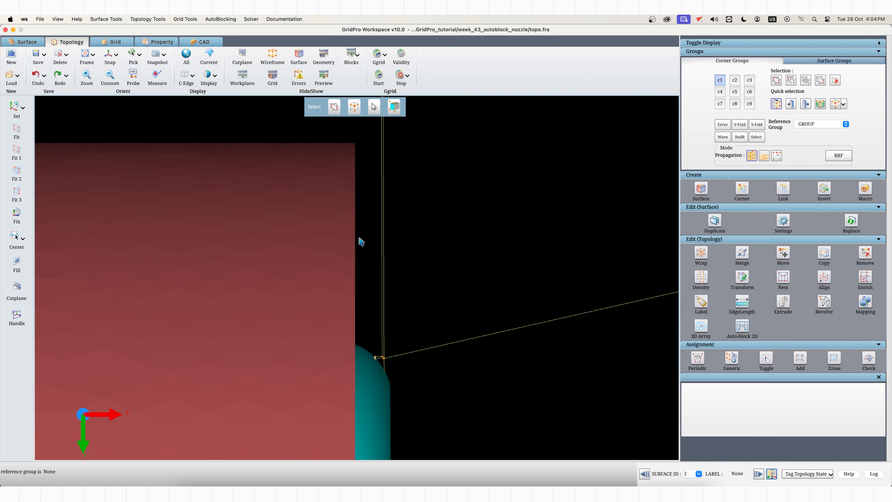
mouse_move(419, 359)
left_mouse_down()
mouse_move(369, 365)
mouse_move(390, 338)
left_mouse_up()
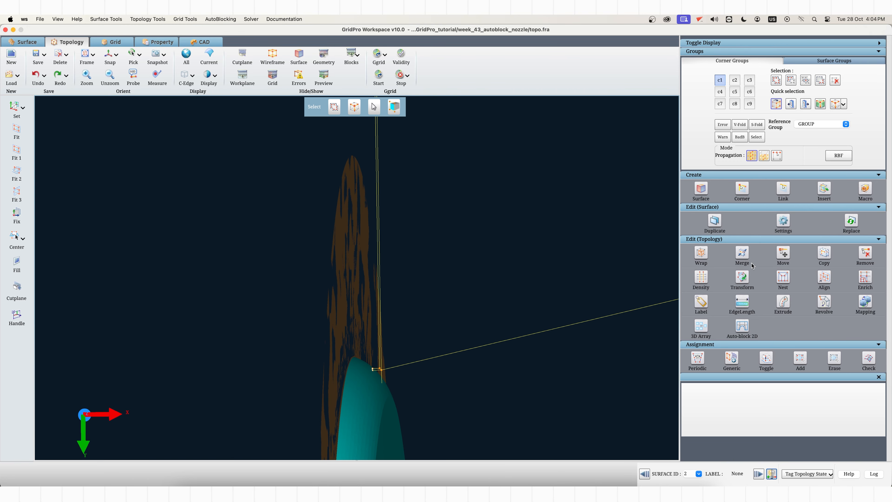
left_click(782, 254)
left_click(850, 411)
left_click(245, 81)
middle_click_drag(374, 313, 378, 261)
scroll(378, 261, "up", 3)
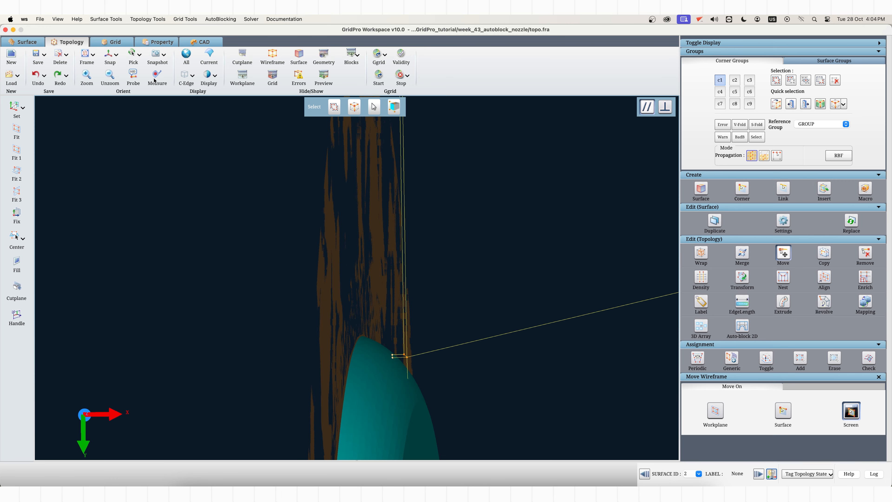
left_click(107, 55)
Step: Move the wrapped layer's outer corner above the narrow-end disc and its inner corner onto the disc's upstream rim, vertically in line
left_click_drag(407, 334, 376, 274)
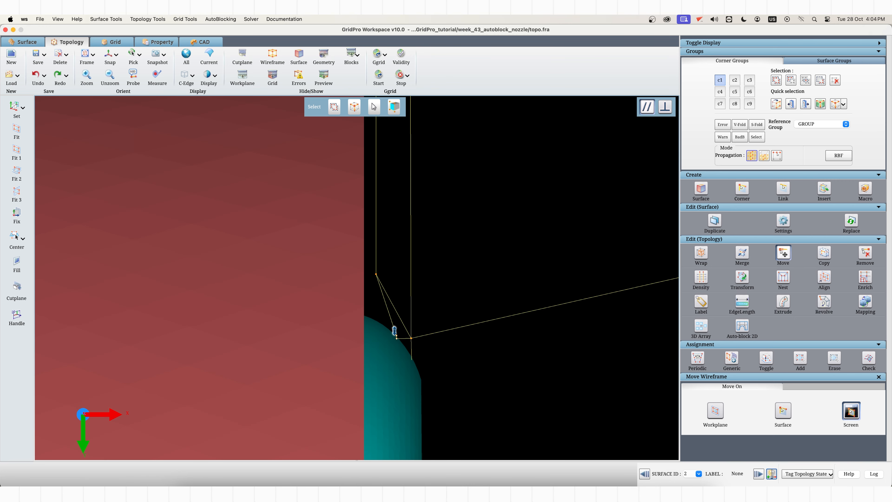
left_click_drag(396, 333, 367, 316)
left_click_drag(375, 272, 365, 273)
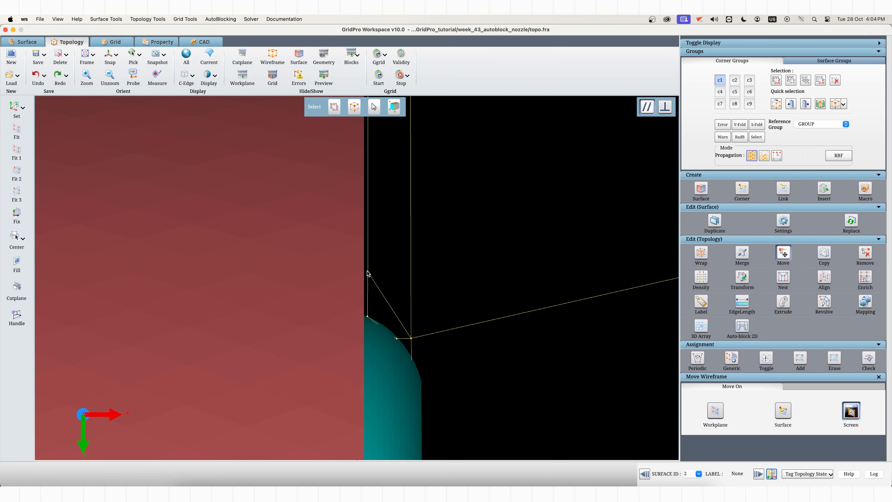
Step: Check the validity of the whole topology, review the reported warnings, and close the validity report
scroll(446, 369, "down", 2)
mouse_move(437, 369)
left_mouse_down()
mouse_move(397, 333)
mouse_move(437, 327)
mouse_move(414, 364)
left_mouse_up()
scroll(413, 370, "down", 5)
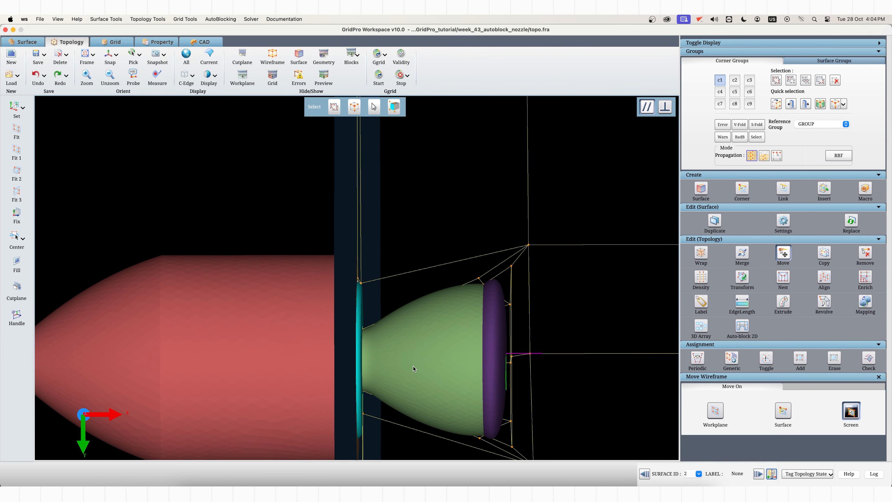
scroll(414, 368, "down", 4)
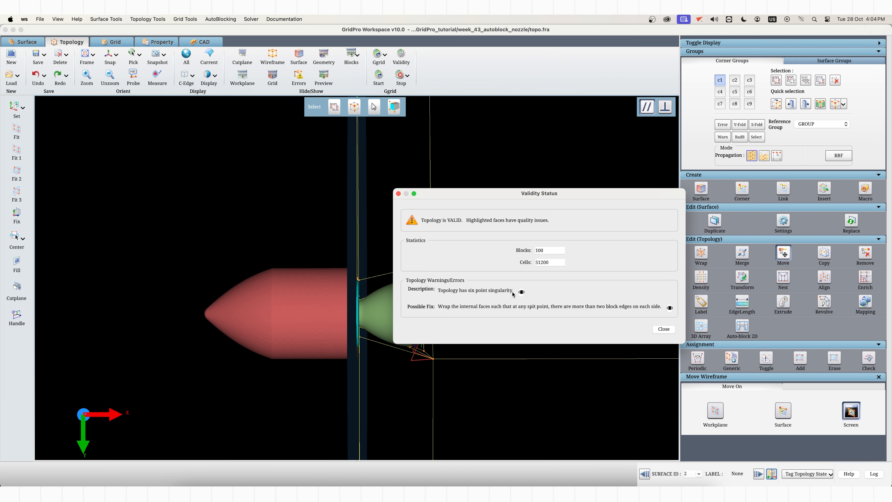
left_click(663, 329)
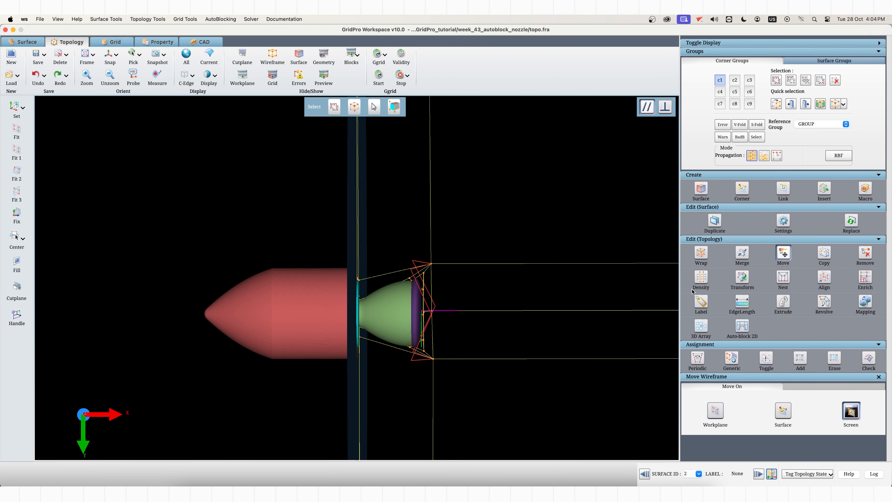
left_click(700, 279)
left_click(732, 335)
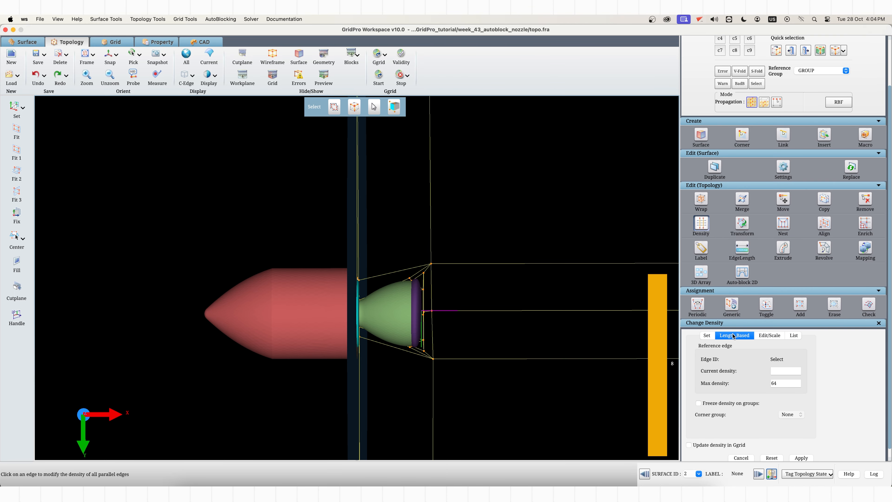
left_click_drag(473, 370, 349, 381)
scroll(374, 380, "up", 5)
scroll(373, 381, "up", 1)
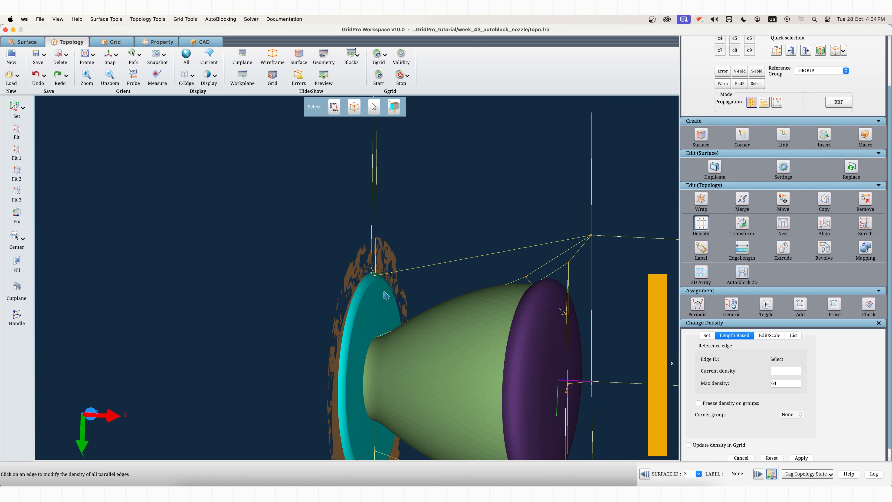
mouse_move(521, 339)
left_mouse_down()
mouse_move(422, 361)
mouse_move(395, 329)
mouse_move(415, 329)
left_mouse_up()
key("Escape")
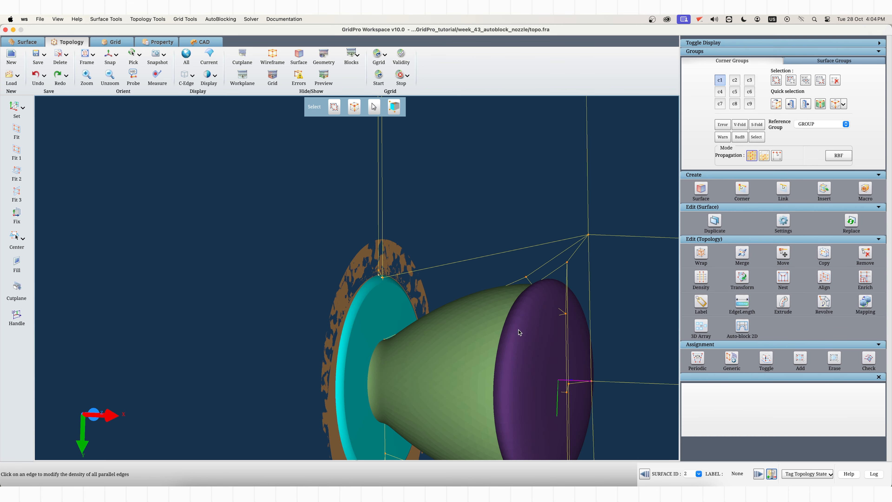
Step: Hide the surfaces and apply length-based density with a maximum of 64, using the vertical edge on the narrow-end disc as reference
right_click_drag(579, 322, 579, 322)
left_click(701, 279)
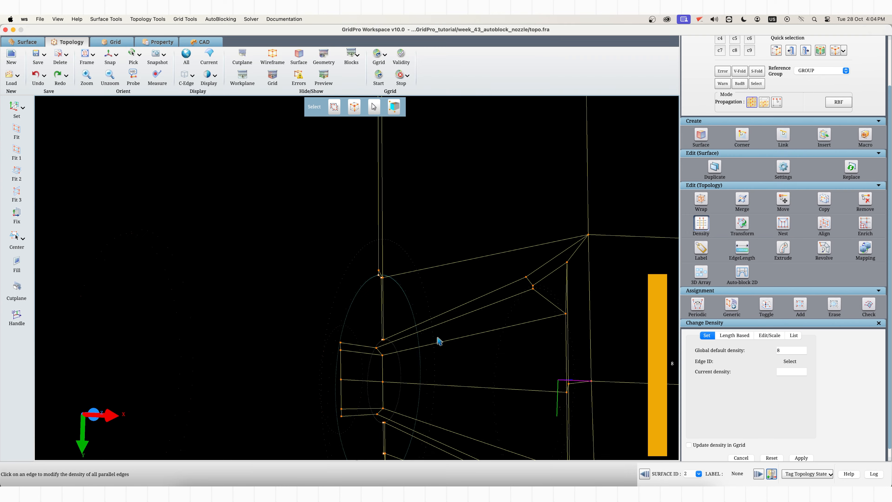
left_click(383, 304)
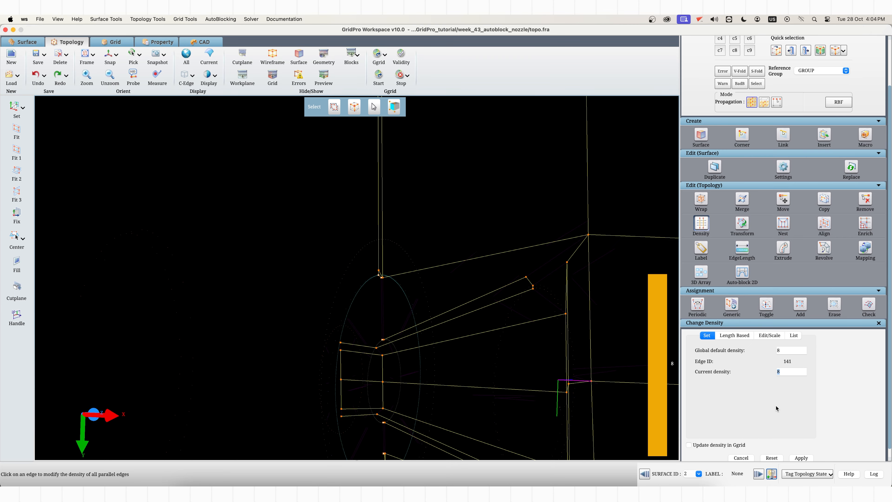
scroll(776, 408, "down", 1)
left_click(731, 326)
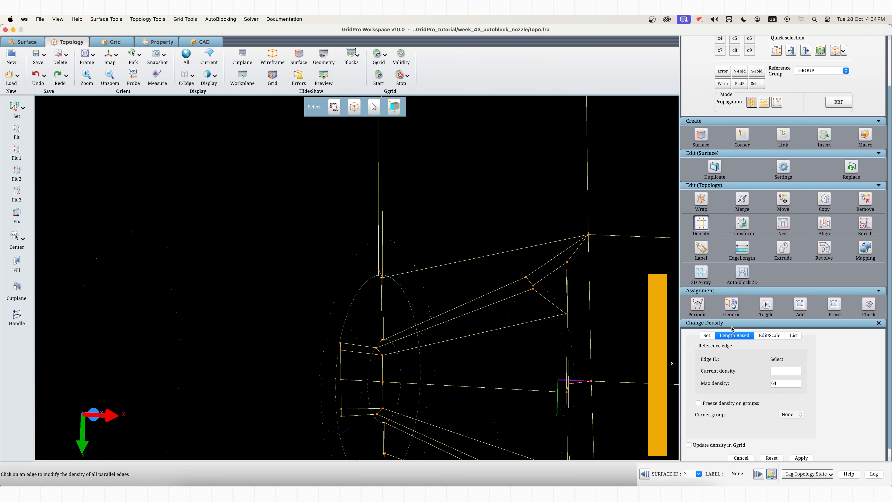
left_click(380, 296)
left_click(799, 458)
Step: Preview the grid on the displayed c1 slice and examine the cell distribution around the nozzle and toward the outer domain
right_click_drag(506, 427, 441, 302)
left_click(317, 81)
mouse_move(359, 285)
right_mouse_down()
mouse_move(361, 317)
mouse_move(390, 349)
mouse_move(377, 367)
right_mouse_up()
left_click_drag(376, 368, 444, 384)
scroll(438, 386, "up", 10)
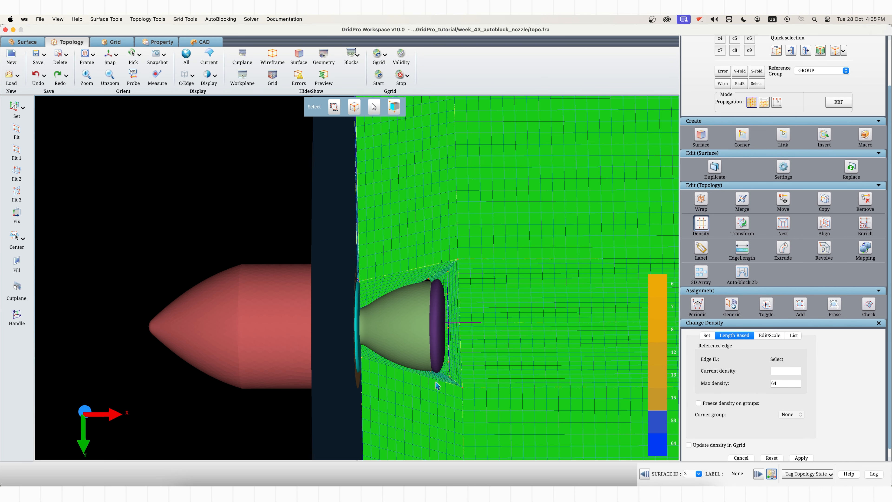
scroll(437, 386, "down", 5)
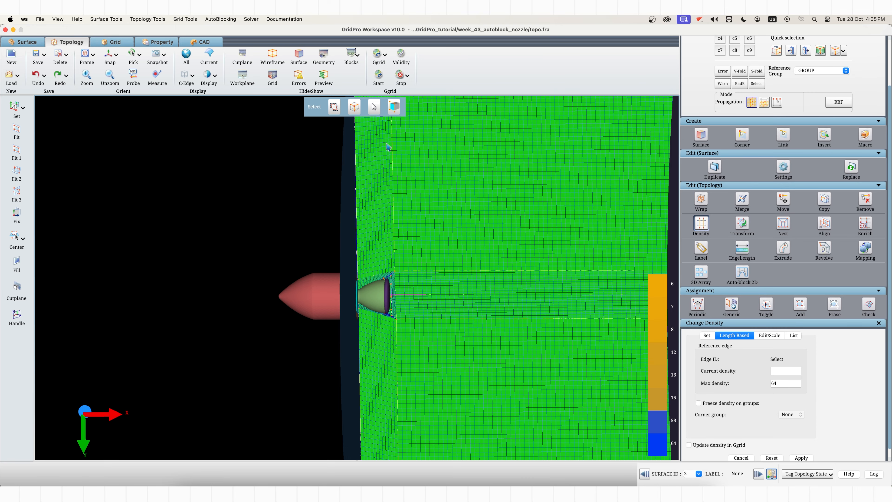
Step: Start grid generation with output file blk.tmp, output frequency 100 and 1000000 sweeps, and acknowledge the positioning error
left_click(378, 74)
left_click(471, 255)
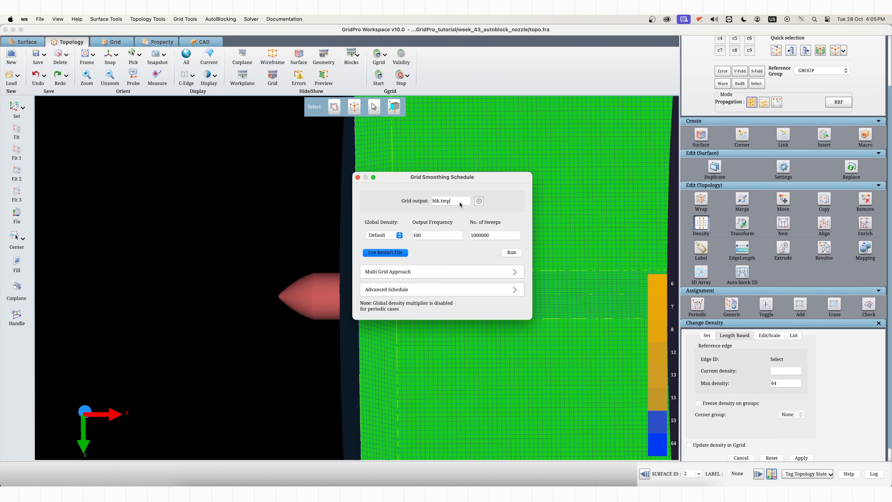
left_click(505, 253)
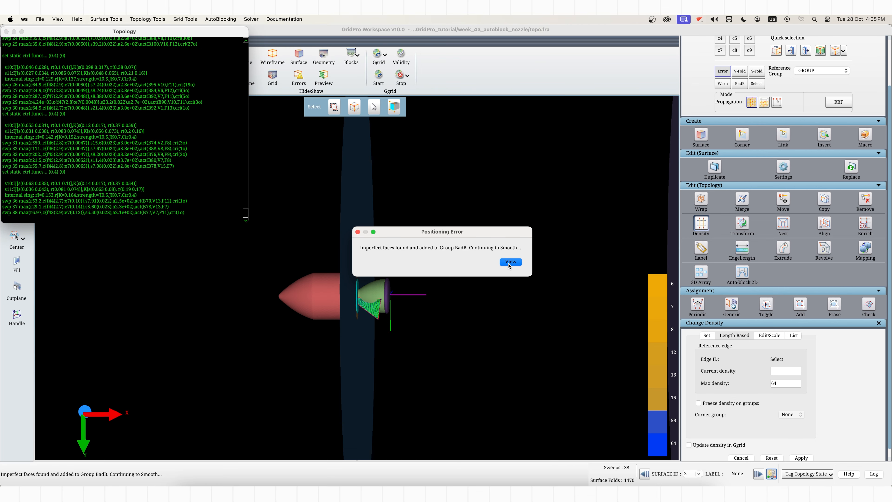
left_click(510, 261)
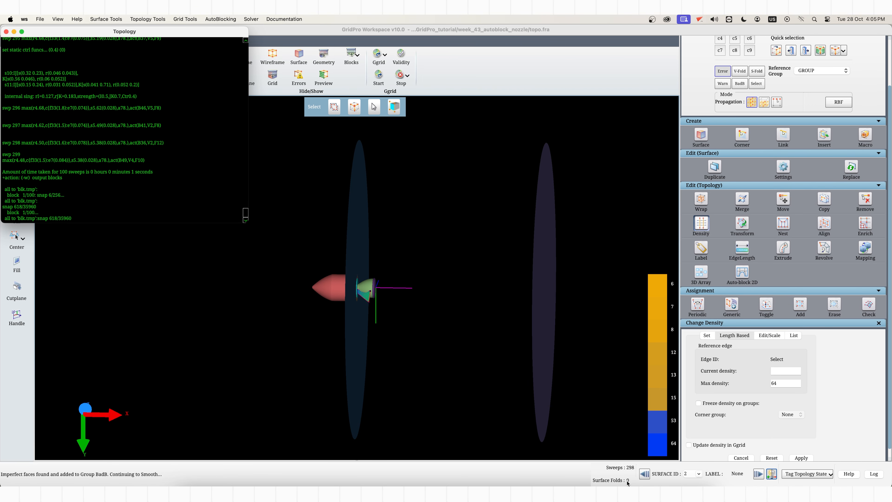
Step: Close the solver output window and load the generated grid blk.tmp in the grid workspace
left_click(4, 32)
left_click(111, 42)
left_click(12, 78)
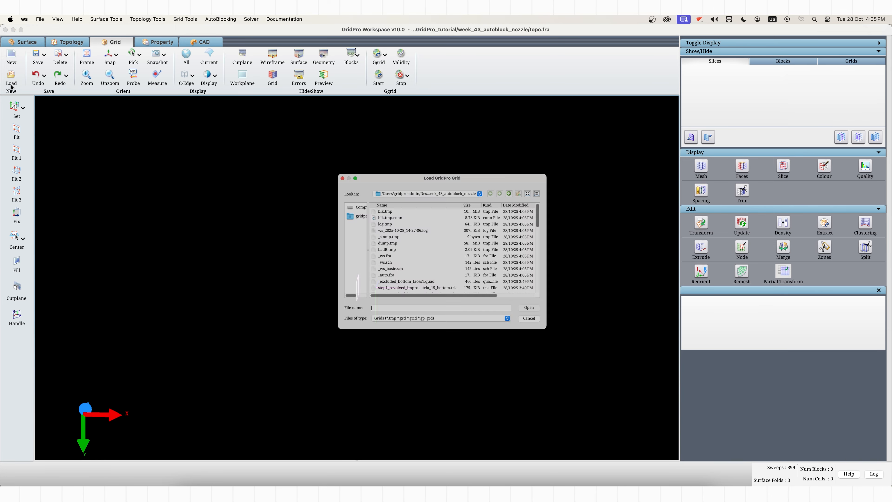
left_click(380, 244)
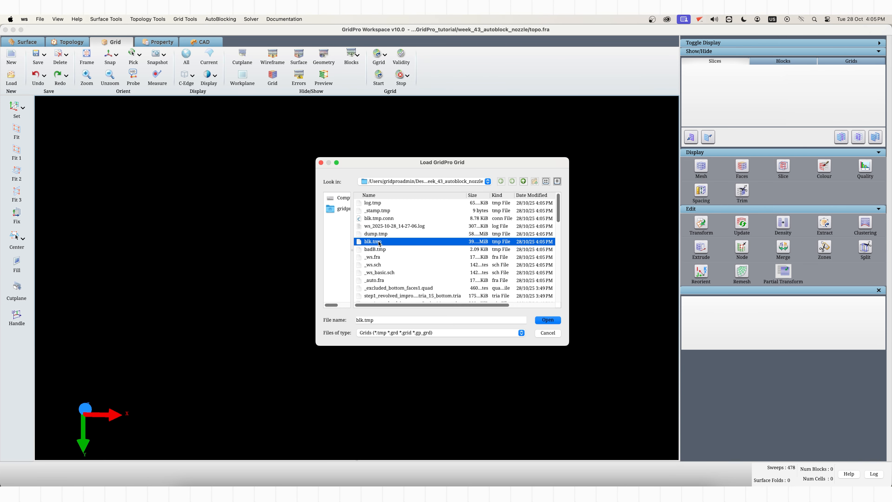
left_click(548, 319)
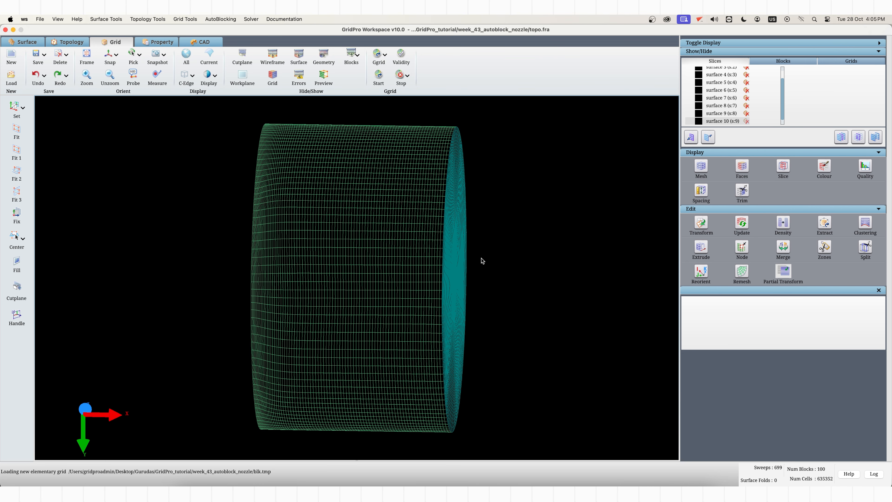
Step: Examine the grid's fold counts and maximum skew, and update the grid with the latest solver output
left_click(873, 166)
scroll(856, 327, "down", 3)
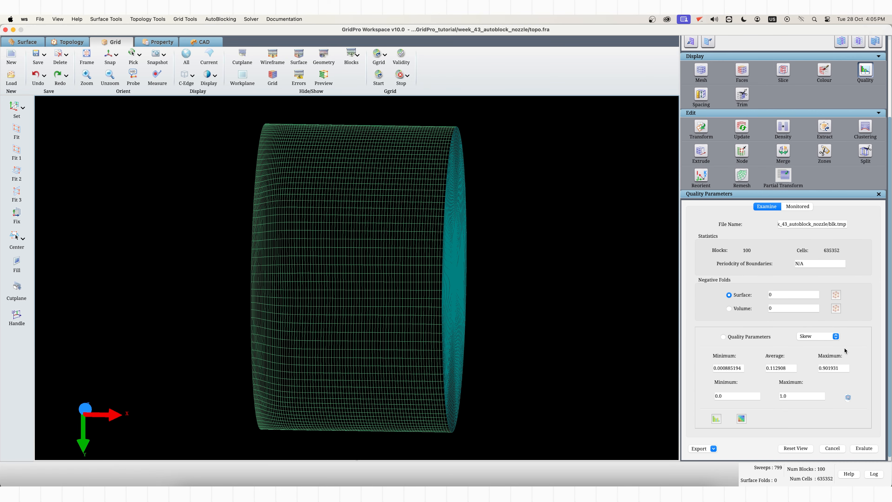
left_click_drag(842, 366, 826, 368)
left_click(739, 127)
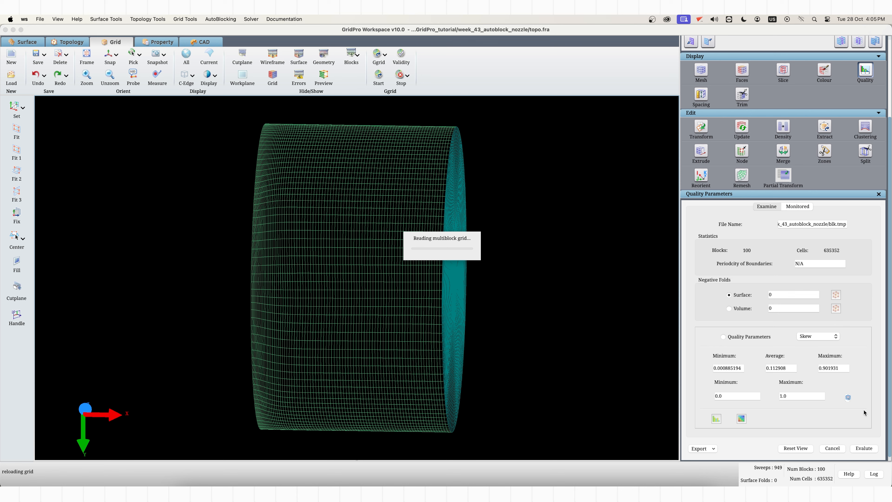
Step: Evaluate the updated grid's quality and examine its maximum skew
left_click(865, 449)
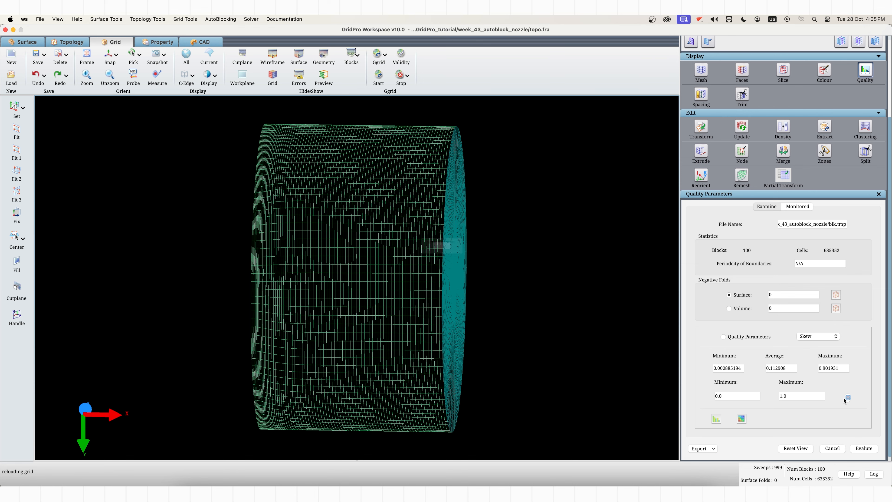
left_click_drag(839, 368, 819, 368)
left_click(841, 368)
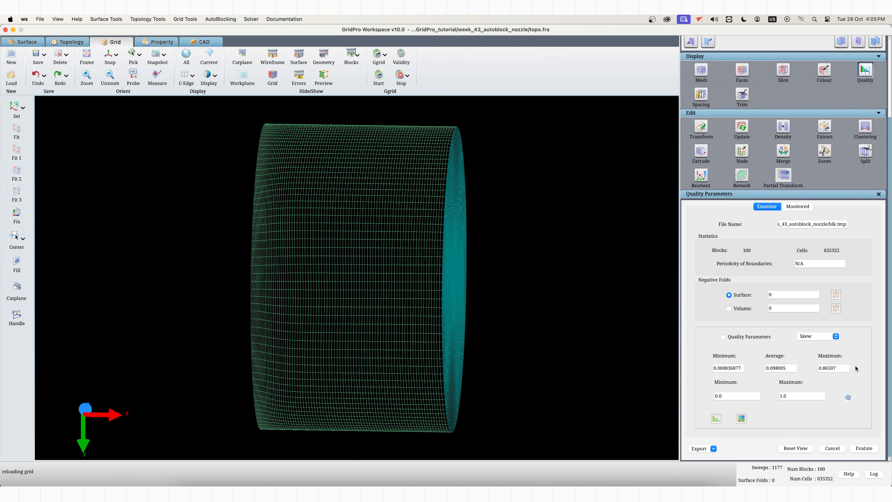
Step: Create a grid sheet slice through the nozzle from an edge on the outlet face and display only that sheet
scroll(785, 281, "up", 3)
left_click(780, 167)
left_click_drag(559, 217, 310, 317)
scroll(311, 316, "up", 3)
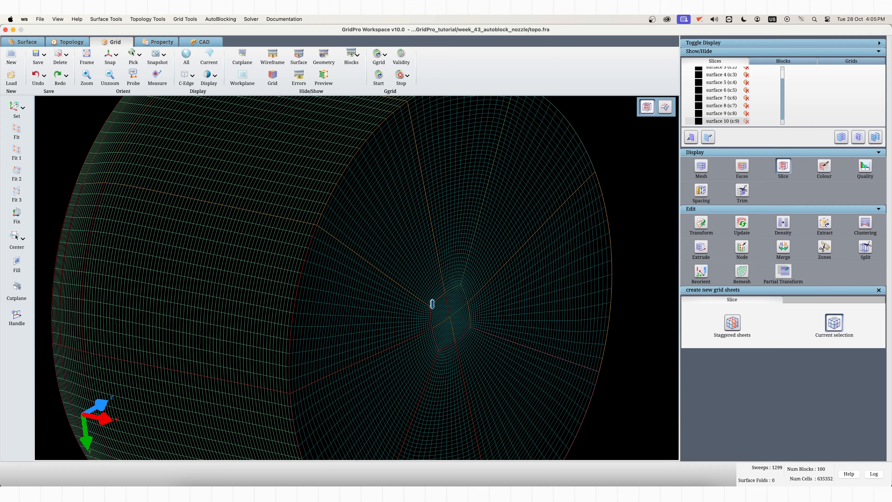
left_click(440, 295)
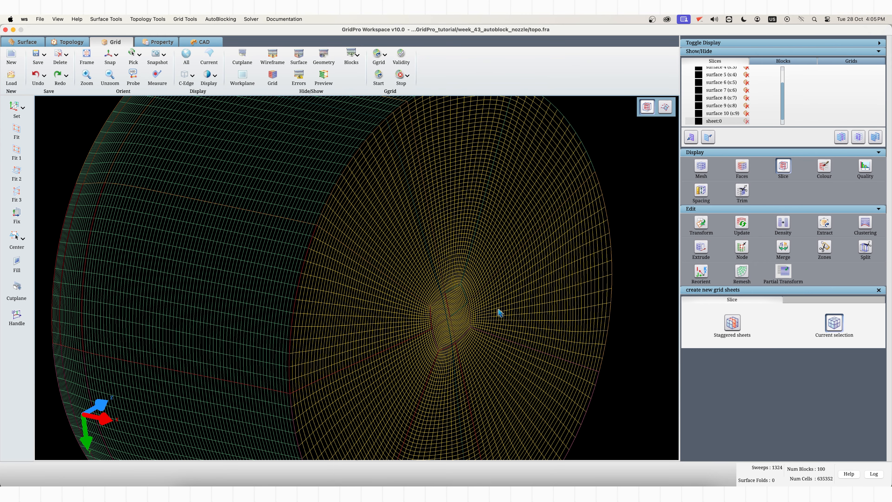
left_click(732, 121)
left_click(858, 137)
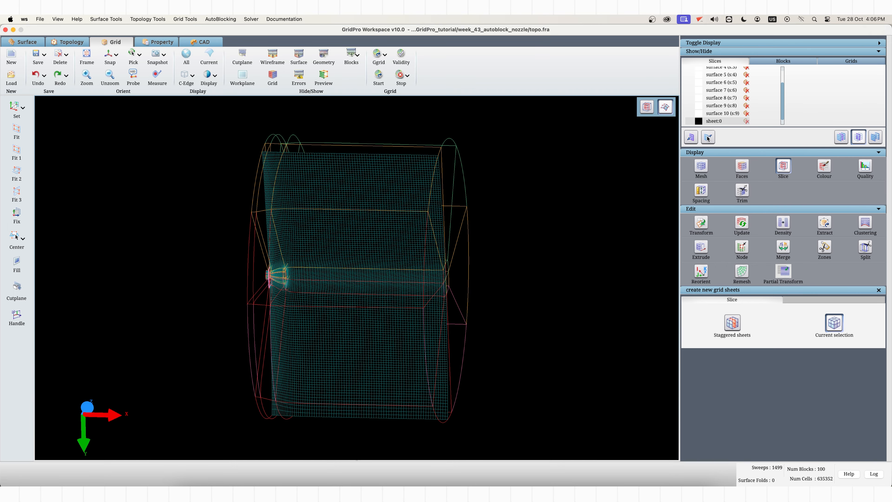
Step: Hide the blk.tmp block edges and examine the cells on the sheet around the nozzle
left_click(694, 139)
scroll(462, 282, "up", 5)
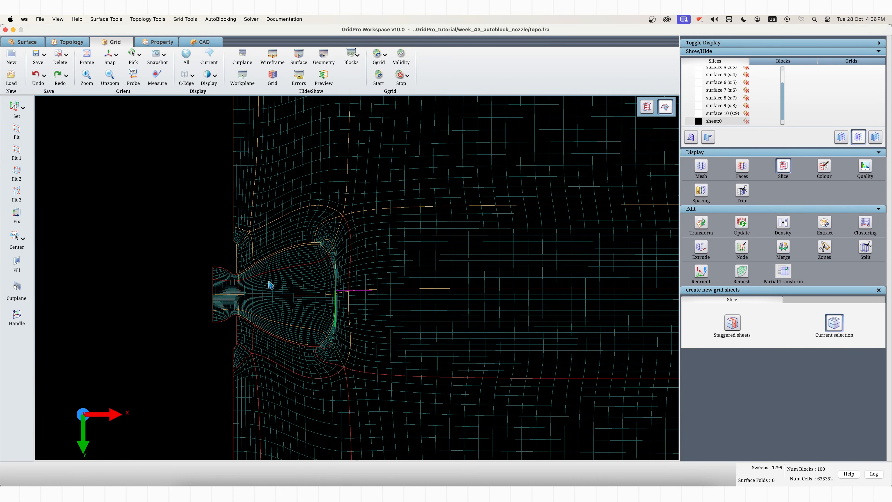
scroll(270, 284, "up", 3)
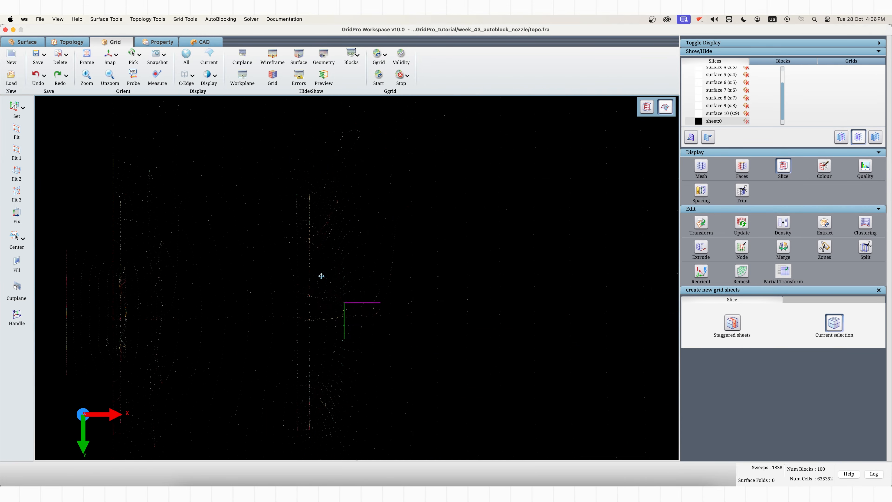
left_click(761, 62)
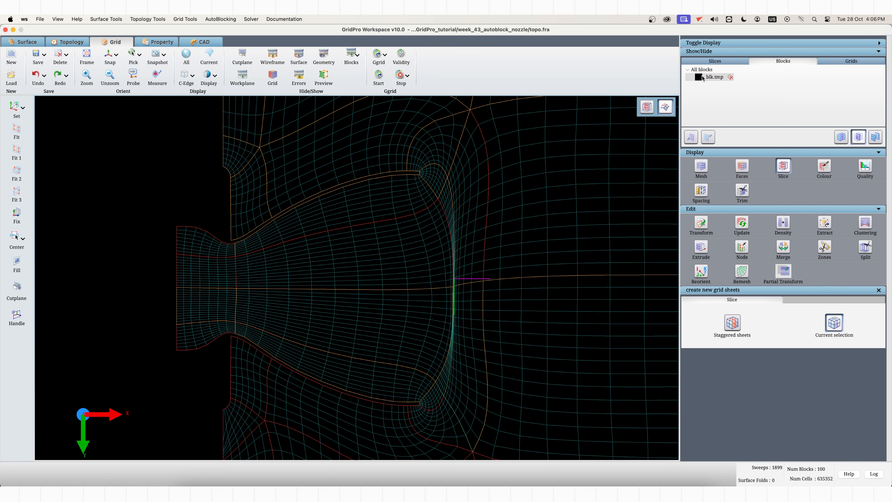
scroll(426, 286, "down", 2)
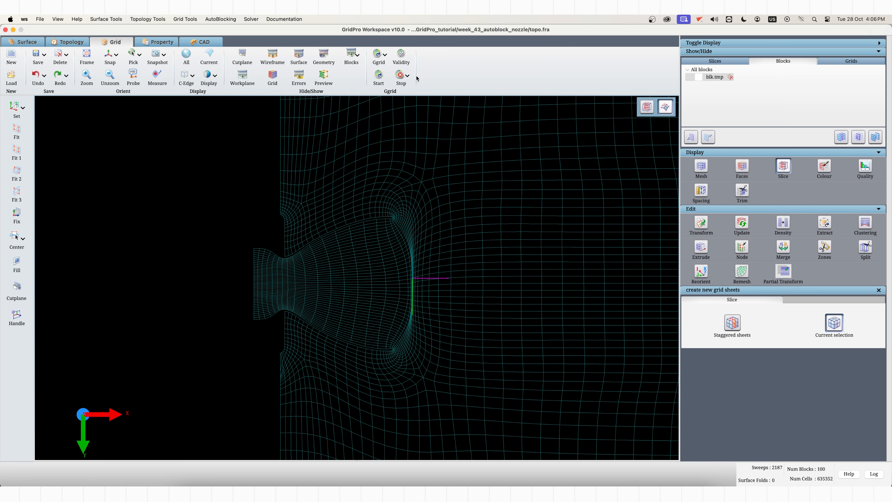
Step: Stop the running grid generation and return to the topology workspace
left_click(408, 76)
left_click(412, 95)
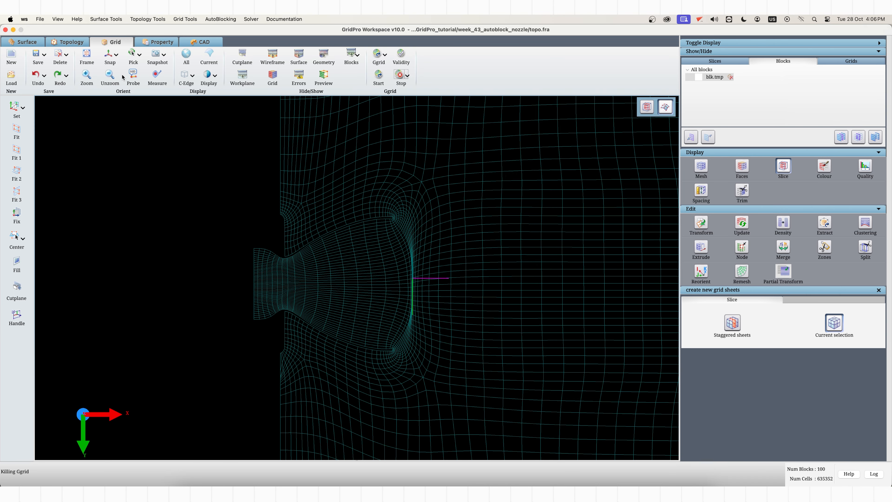
left_click(80, 44)
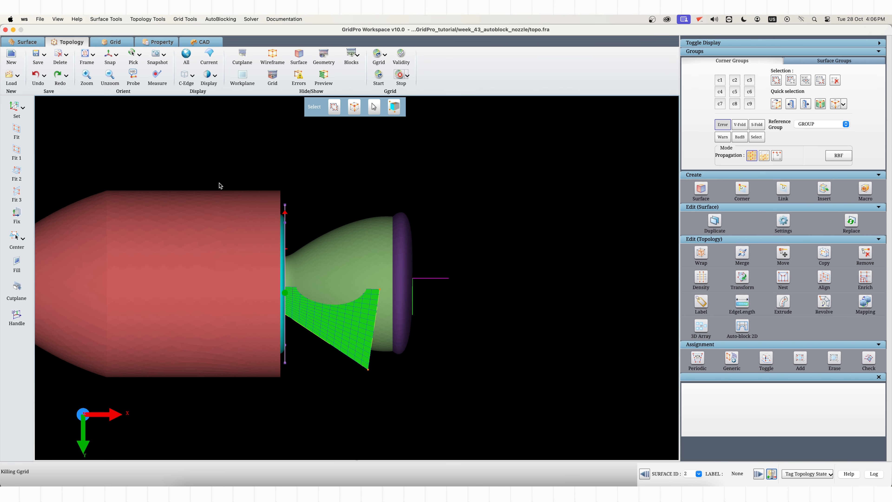
Step: Display the c1 corner group with the surfaces hidden and set the density of the nozzle's diverging-section edges to 30
left_click(721, 81)
left_click(706, 277)
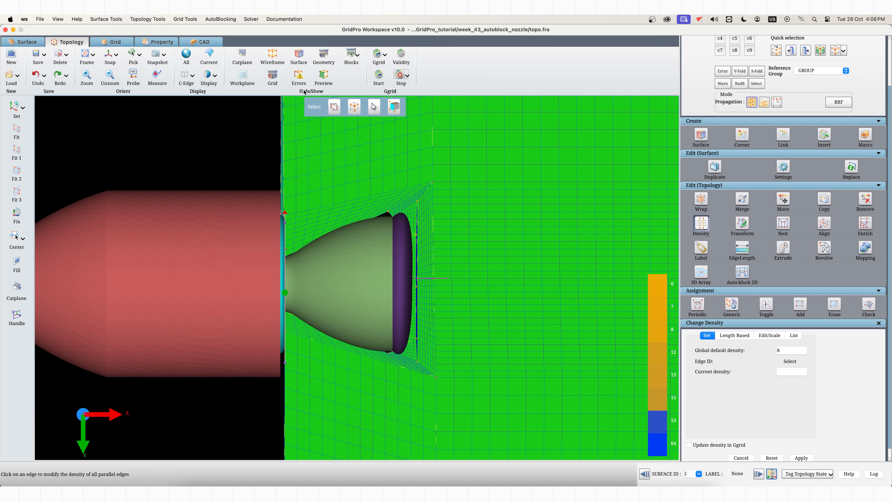
left_click(295, 63)
left_click(390, 247)
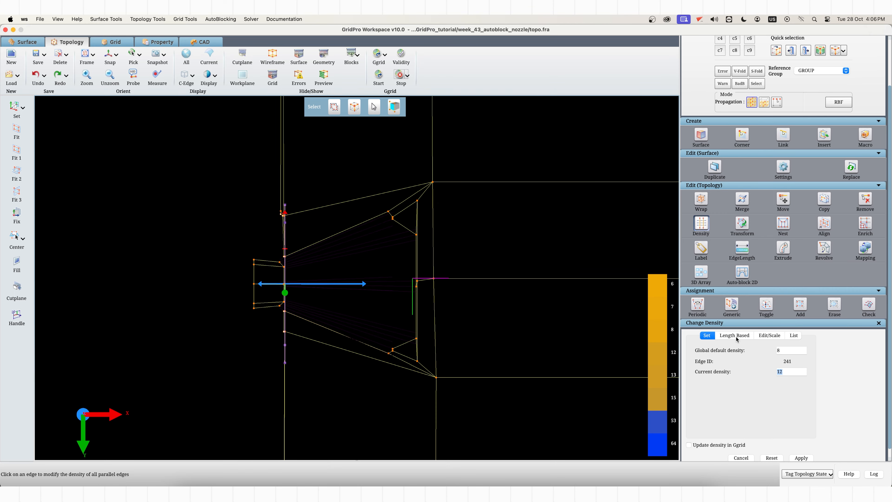
scroll(766, 390, "down", 1)
left_click(801, 449)
Step: Set the density of the edges between the nozzle inlet and the throat to 21
left_click(273, 265)
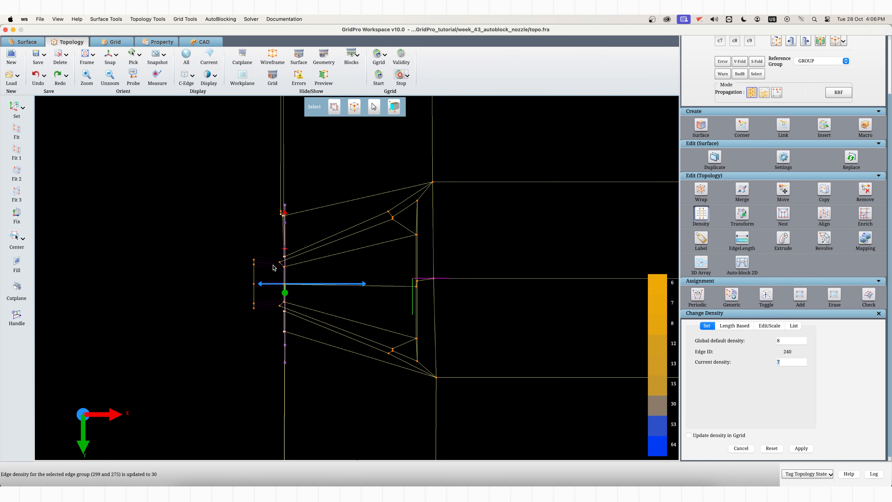
type("21")
left_click(802, 449)
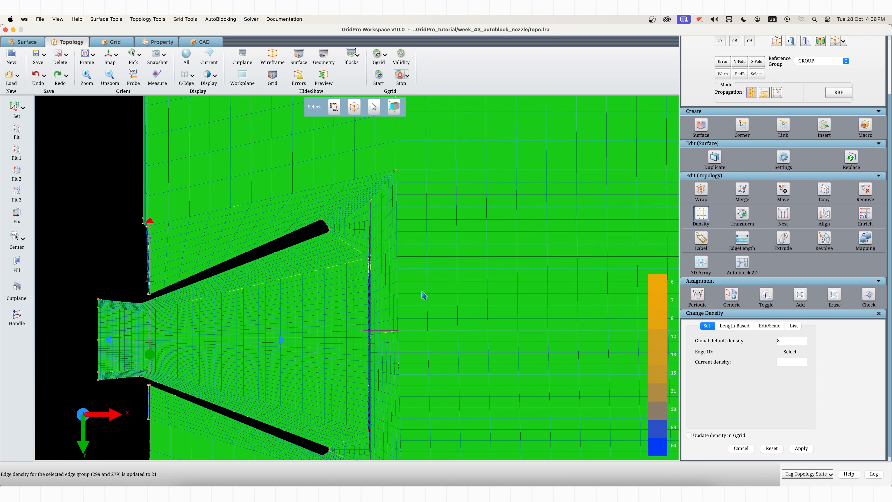
Step: Set the density of the short edges at the nozzle exit lip to 3
scroll(422, 295, "up", 5)
left_click(389, 200)
left_click(798, 450)
scroll(457, 301, "down", 5)
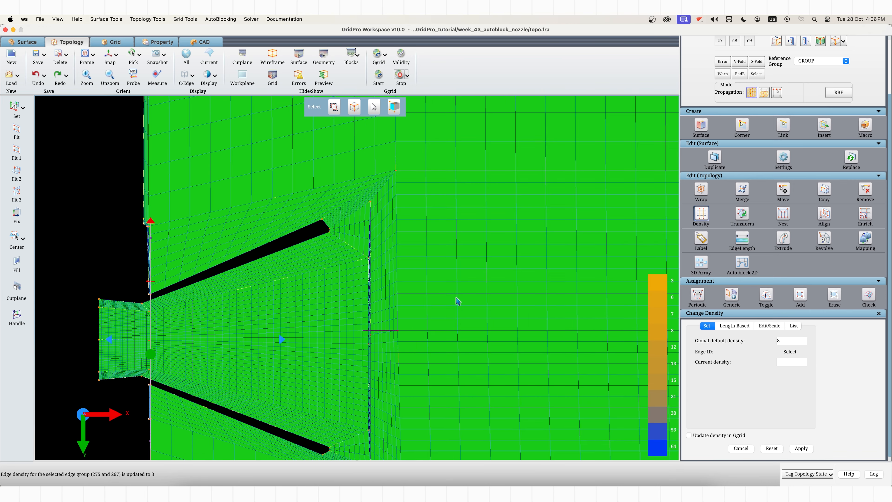
Step: Restart grid generation from the dump file dump.tmp and acknowledge the positioning error
left_click(380, 58)
left_click(389, 85)
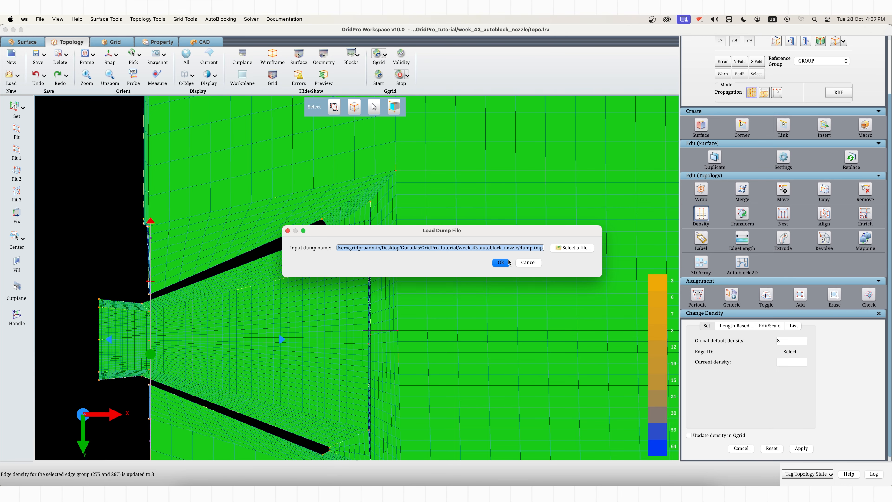
left_click(501, 263)
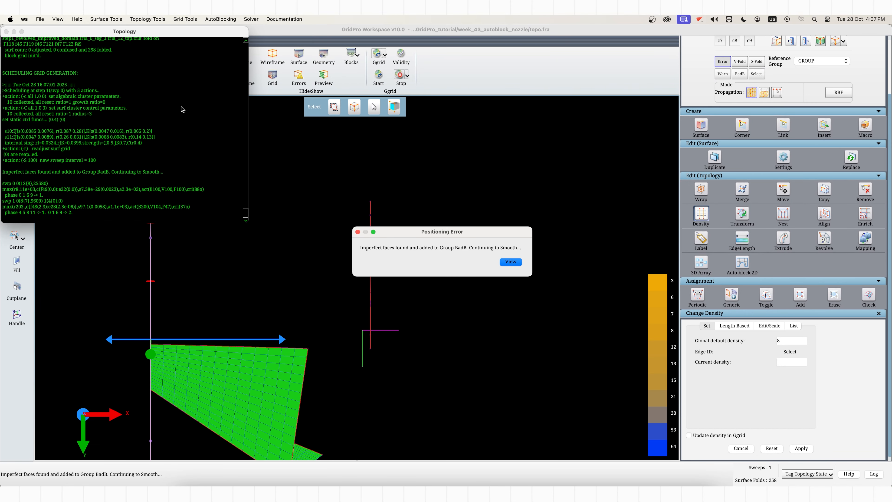
left_click(511, 261)
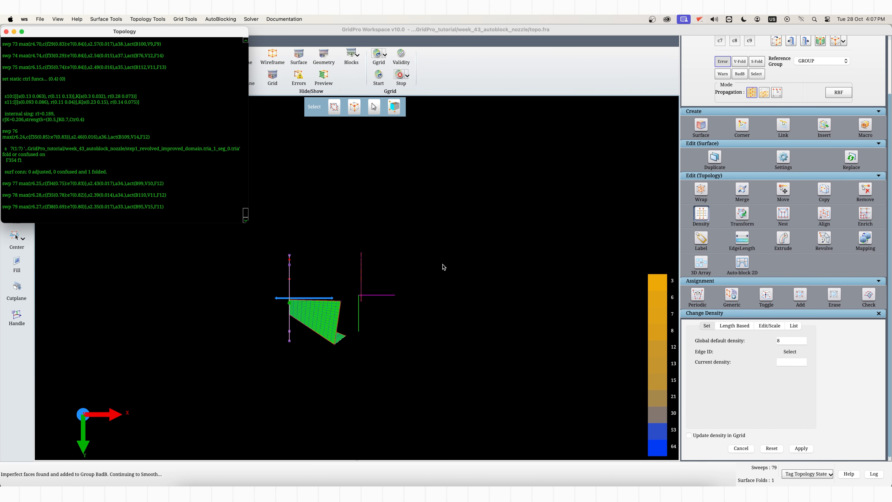
Step: Close the solver output window and update the grid in the grid workspace with the new solver output
left_click(6, 32)
left_click(111, 42)
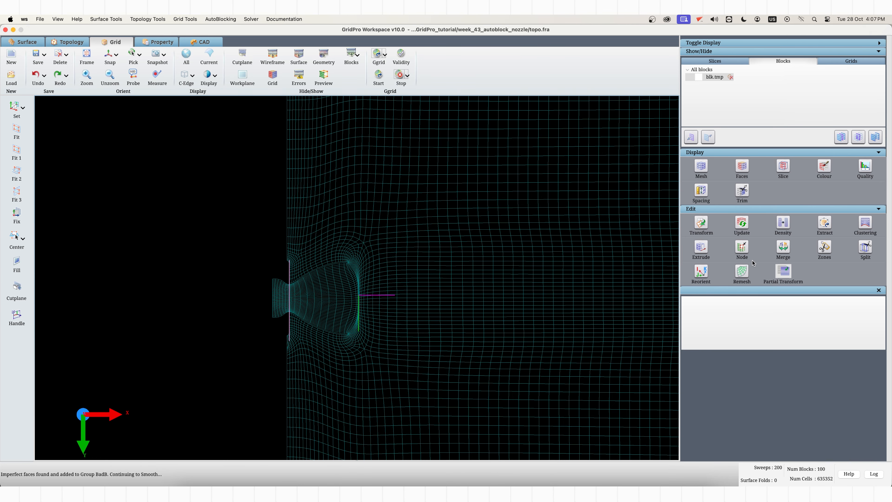
left_click(741, 222)
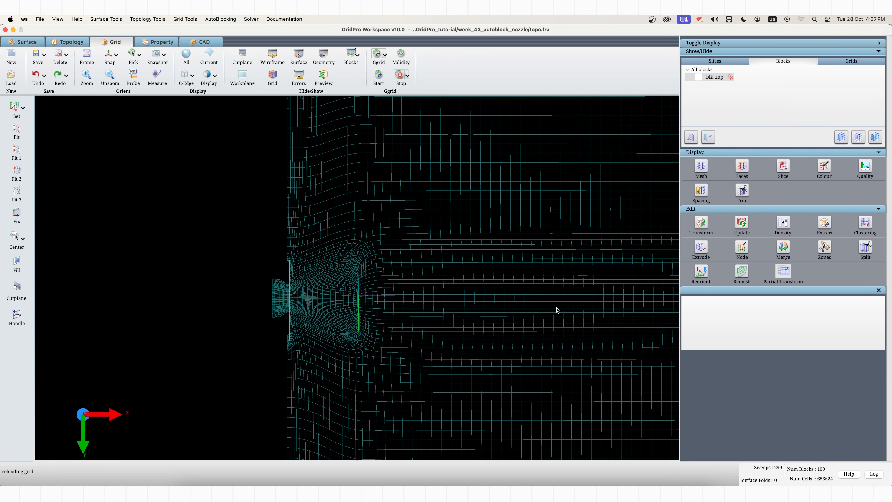
Step: Examine the refined cell distribution on the sheet around the nozzle and out to the domain boundary
scroll(438, 343, "up", 5)
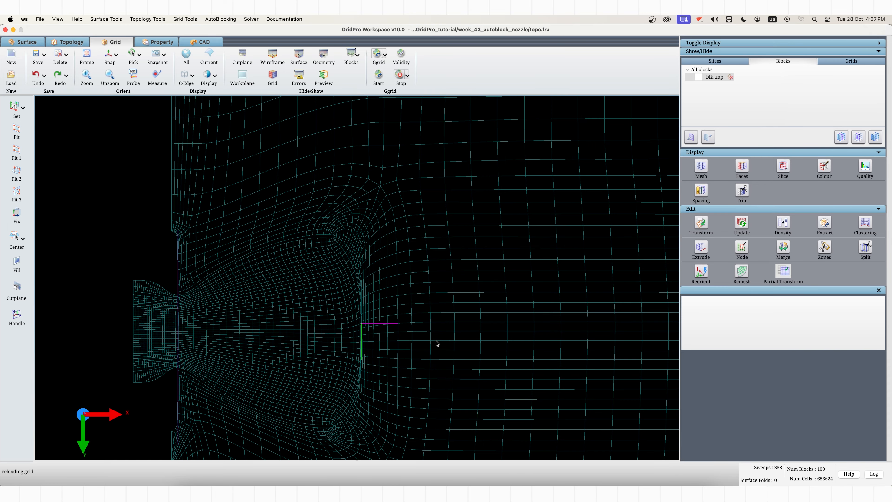
scroll(301, 398, "down", 4)
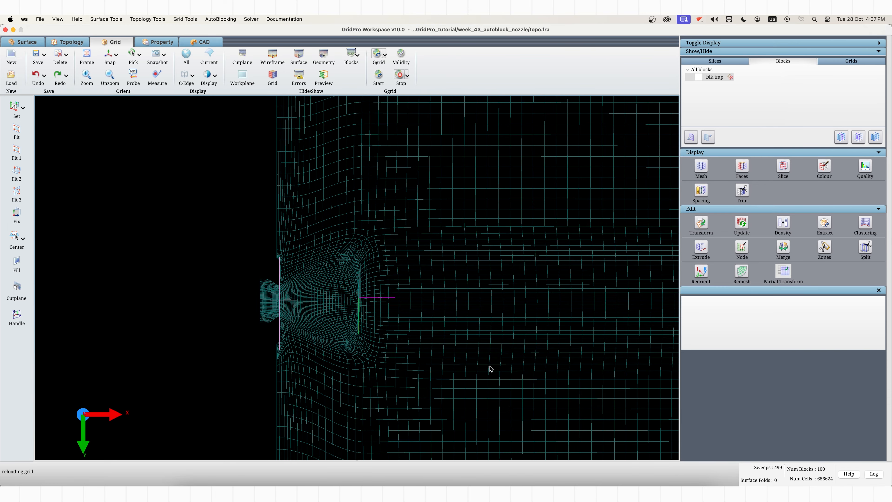
scroll(385, 361, "down", 8)
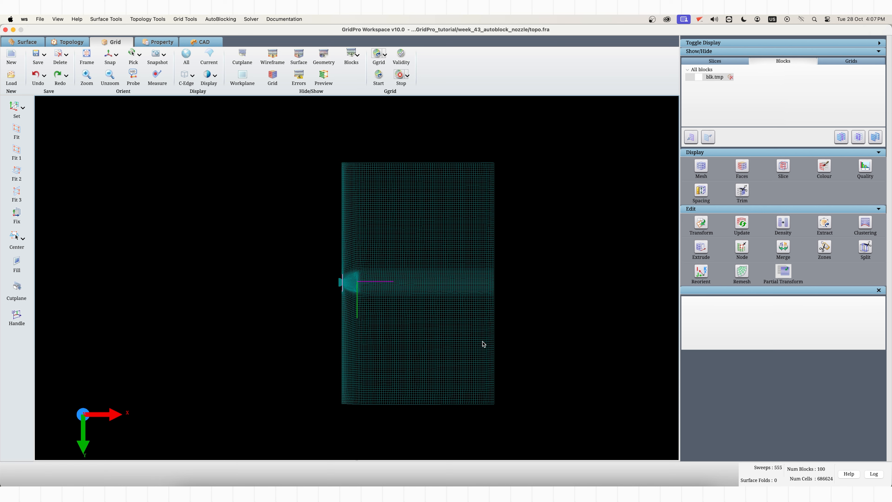
Step: Display all surface slices again and reload the grid with the latest solver output
left_click(700, 63)
left_click(844, 137)
left_click_drag(492, 349, 244, 354)
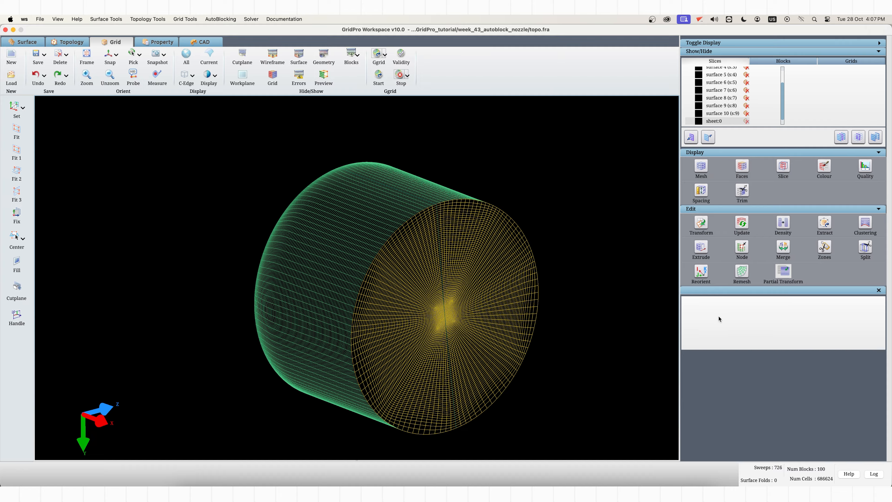
left_click(742, 224)
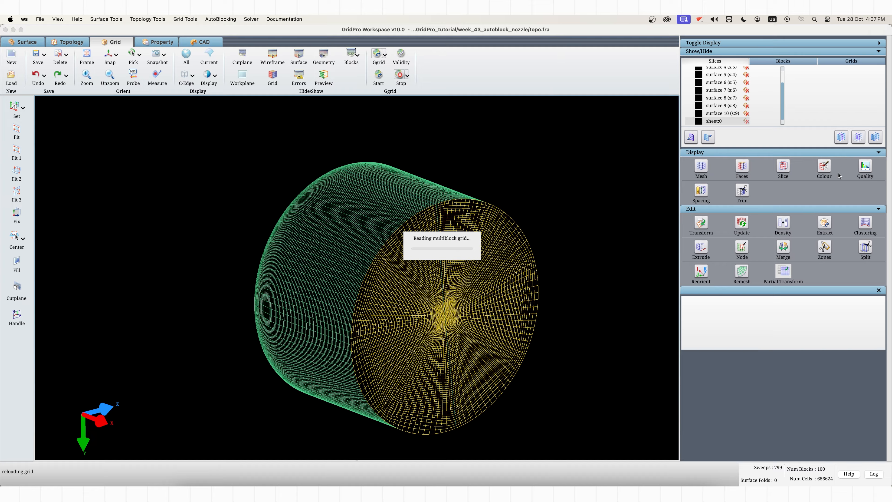
Step: Evaluate the grid's folds and skew, then update the grid and evaluate its quality again
left_click(864, 166)
scroll(860, 405, "down", 3)
left_click(864, 449)
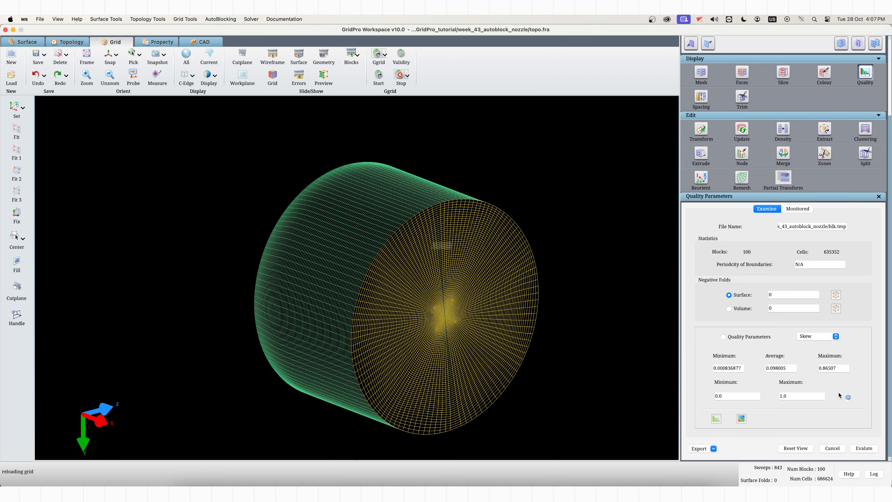
mouse_move(836, 368)
left_mouse_down()
mouse_move(817, 368)
mouse_move(826, 368)
left_mouse_up()
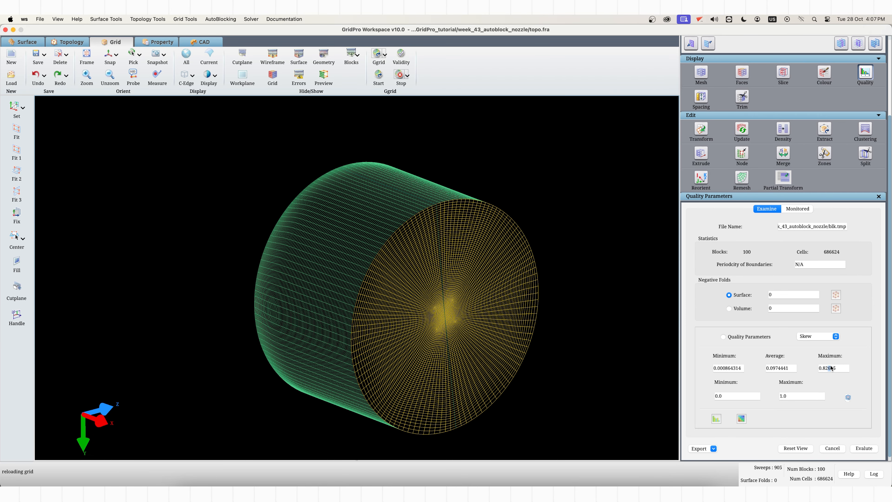
left_click(740, 132)
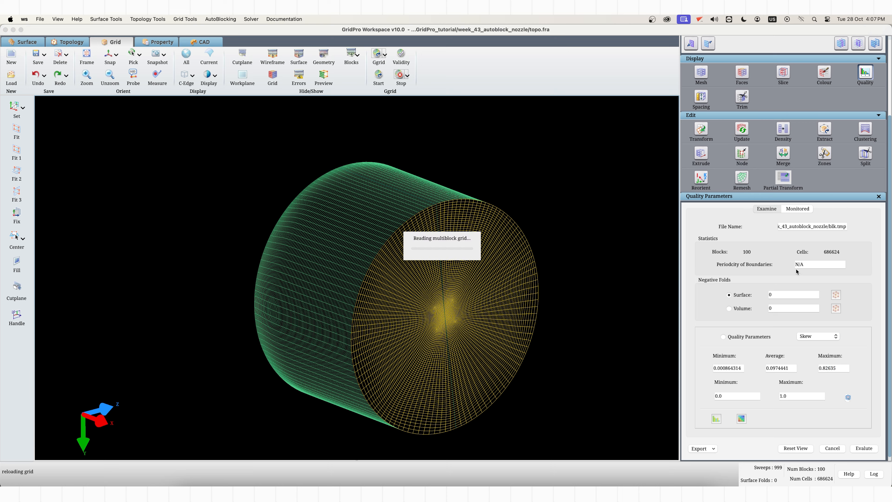
left_click(858, 450)
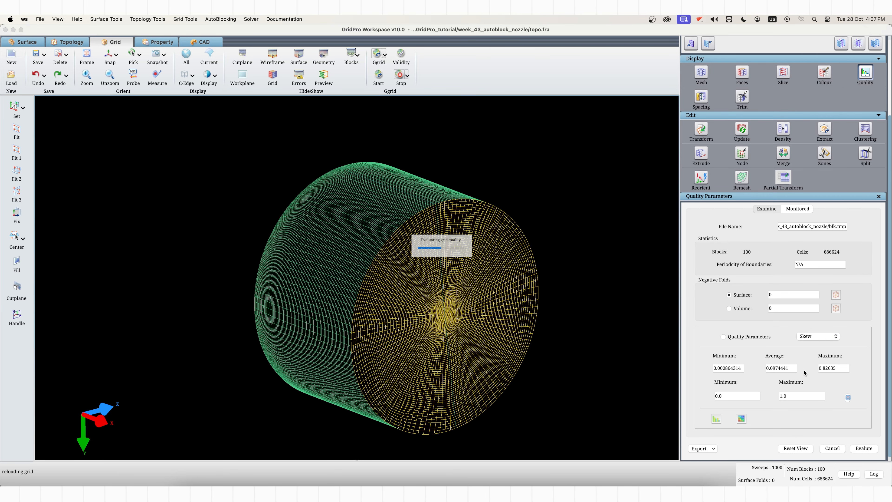
Step: Examine the surface grid at the nozzle inlet, throat and diverging wall from several angles
left_click_drag(388, 390, 476, 399)
scroll(469, 400, "up", 8)
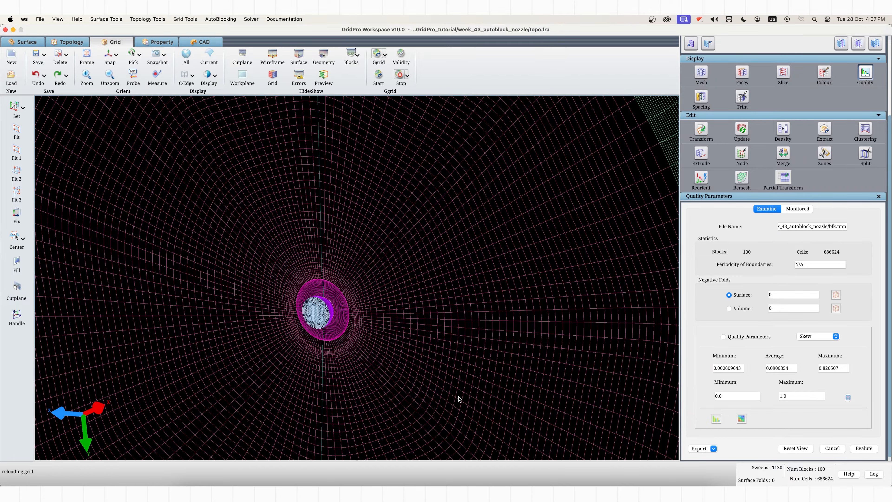
left_click_drag(370, 373, 283, 418)
scroll(234, 418, "down", 6)
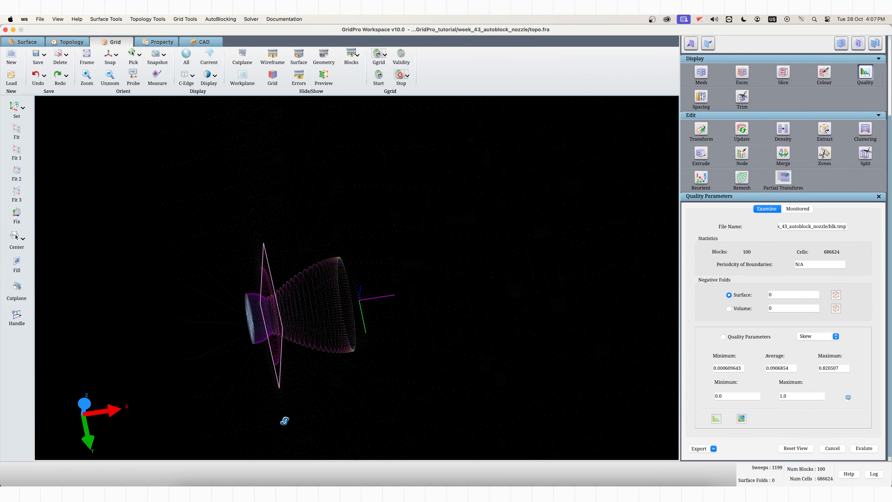
scroll(219, 418, "up", 8)
scroll(741, 149, "up", 4)
Step: Display only the sheet slice, snap to a straight-on view and examine its cells near the nozzle and across the domain
left_click(855, 138)
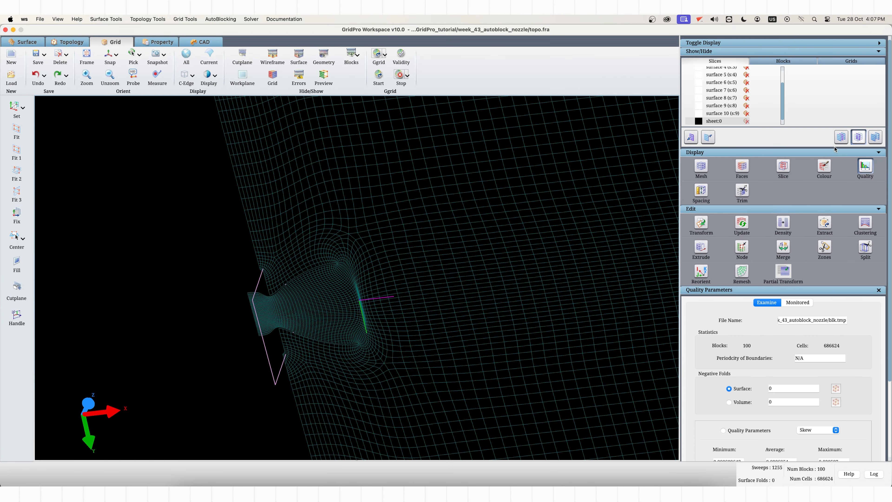
left_click(109, 54)
scroll(252, 269, "up", 5)
middle_click_drag(171, 261, 209, 334)
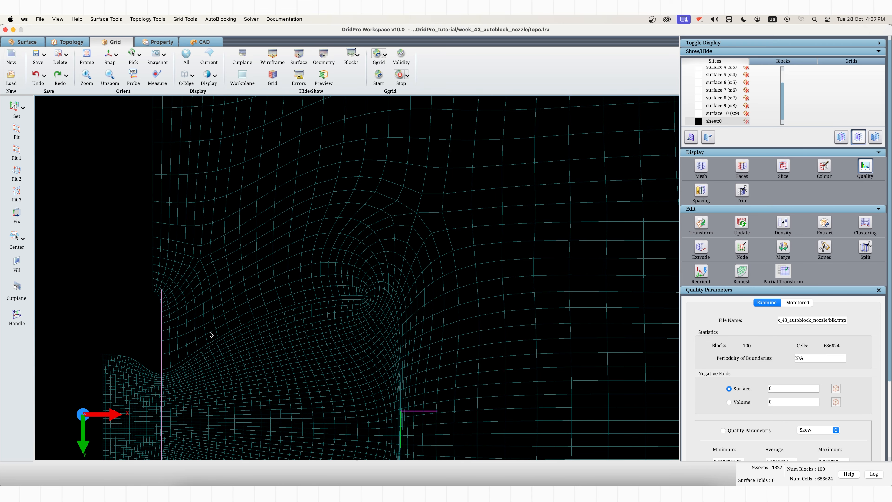
scroll(476, 361, "down", 8)
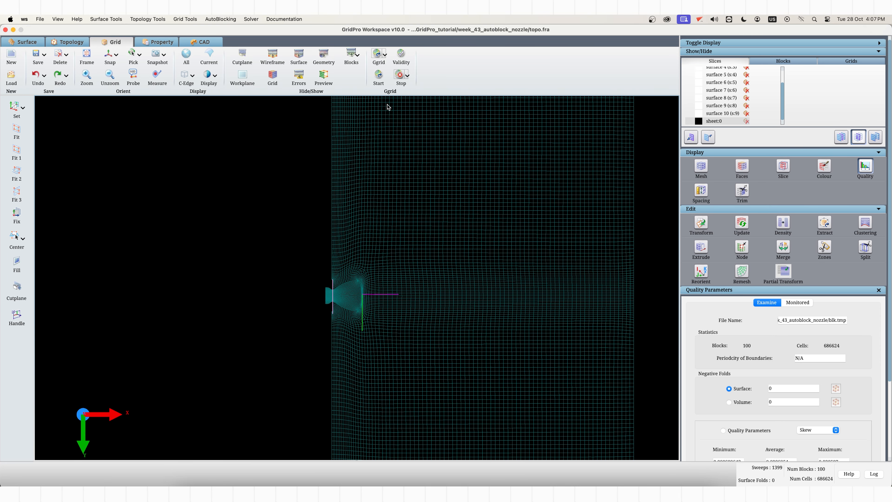